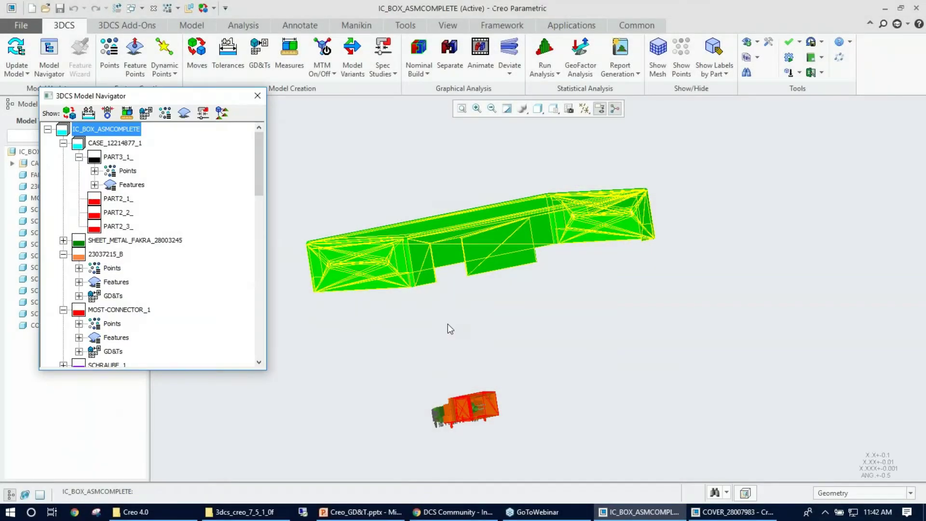
middle_click_drag(448, 328, 444, 291)
scroll(442, 303, "up", 2)
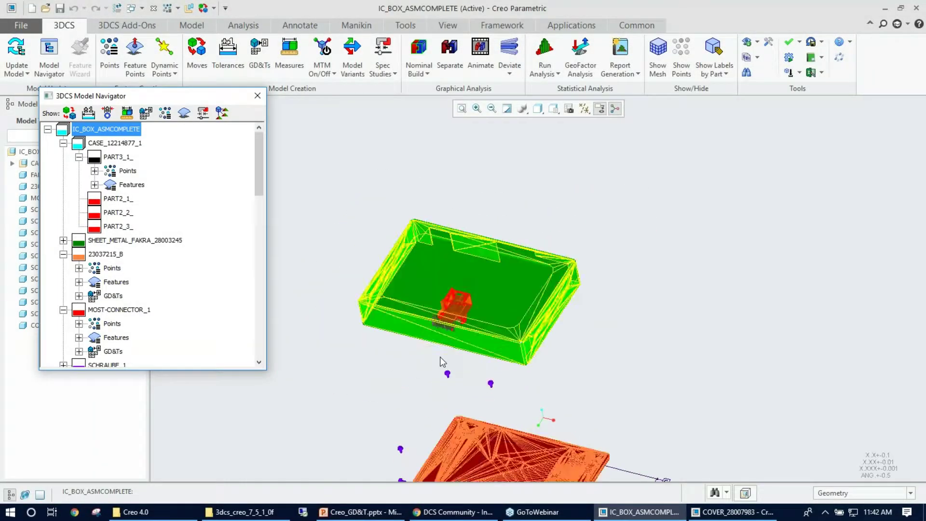
middle_click_drag(440, 362, 434, 313)
scroll(422, 390, "up", 4)
Delete all existing GD&Ts of COVER_28007983 from the 3DCS model.
scroll(154, 294, "down", 7)
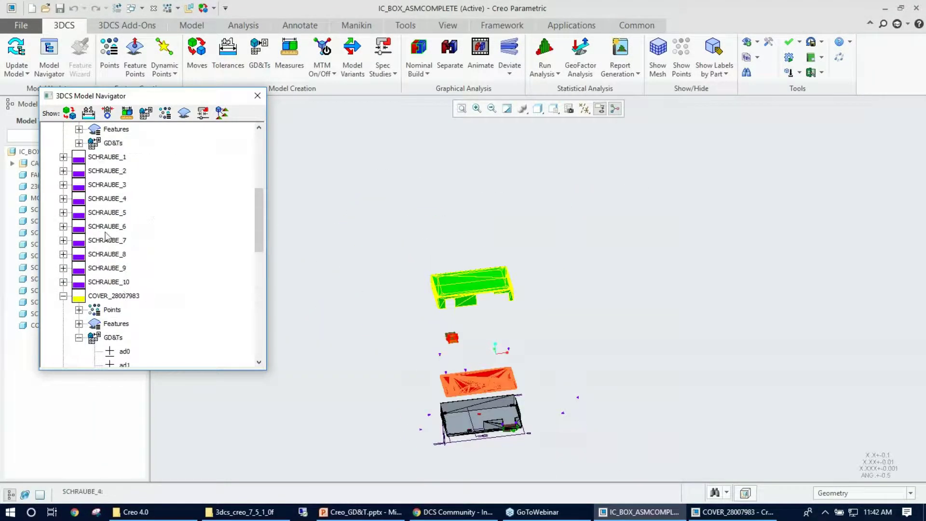
left_click(120, 282)
scroll(123, 284, "down", 3)
scroll(120, 193, "up", 2)
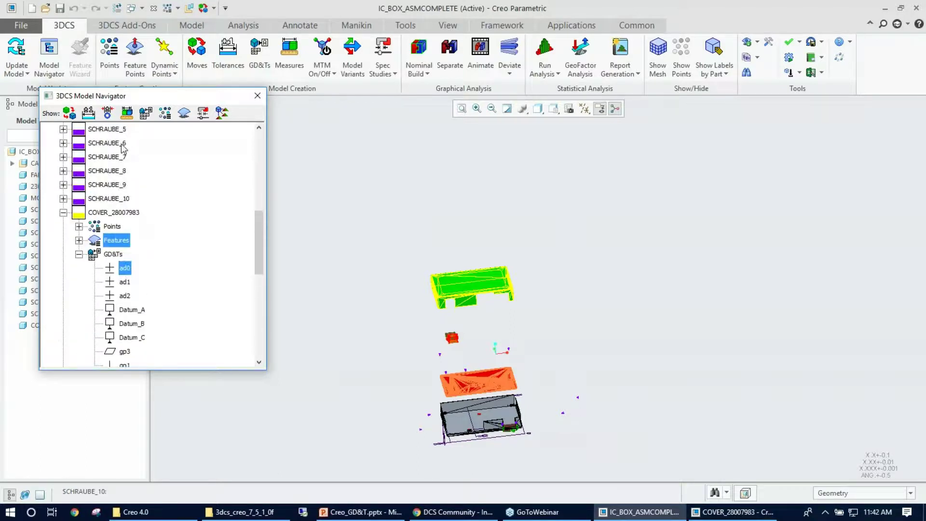
left_click(120, 213)
scroll(139, 243, "down", 3)
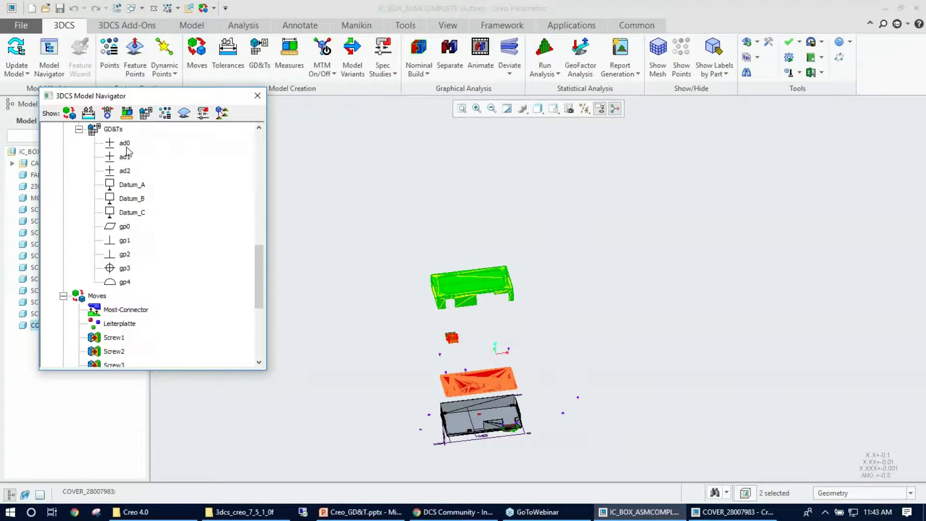
left_click(124, 254)
left_click(123, 143)
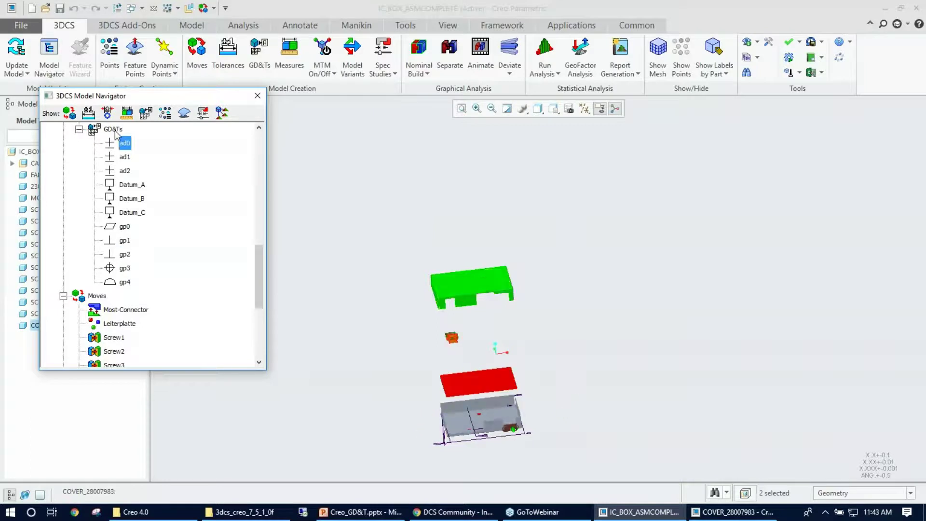
right_click(115, 130)
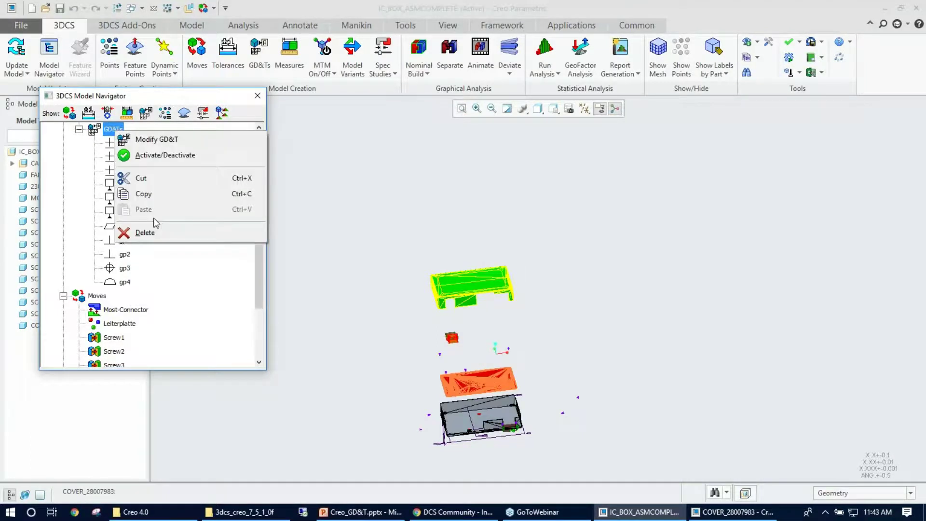
left_click(164, 233)
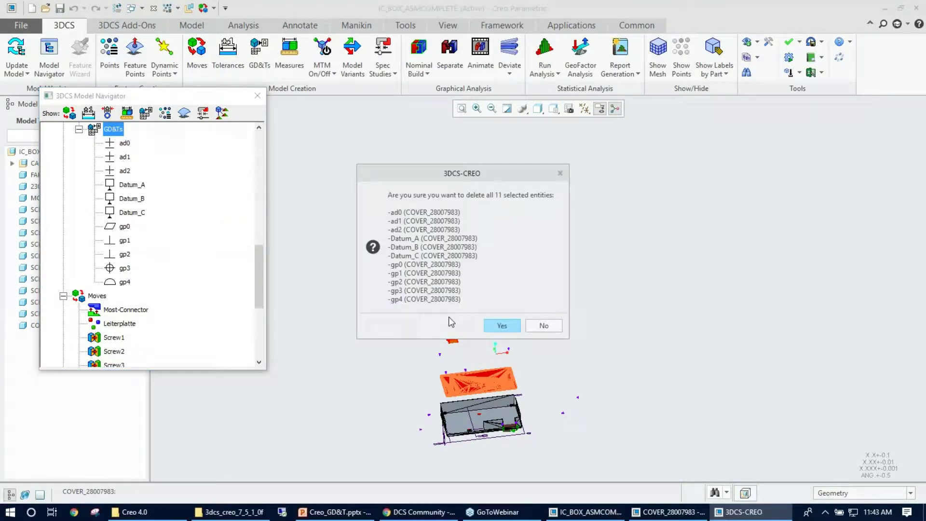
left_click(499, 326)
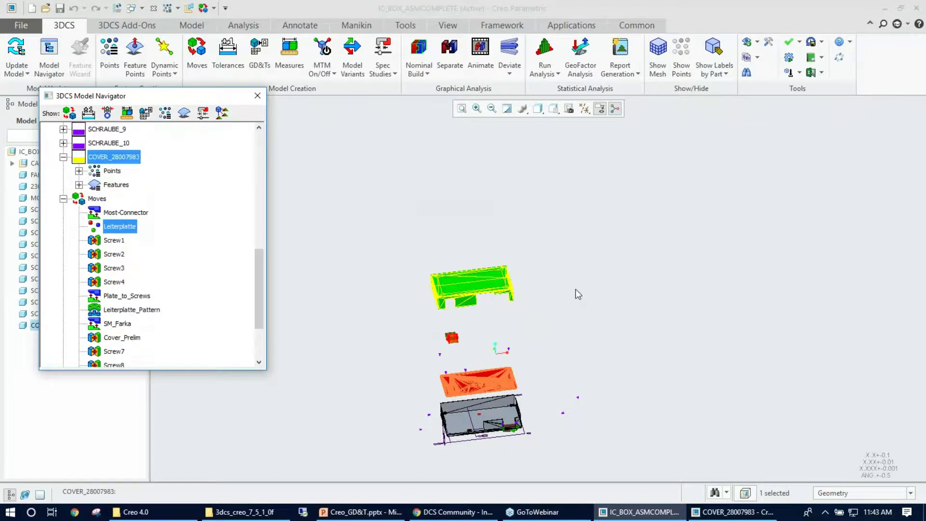
scroll(527, 286, "up", 2)
scroll(502, 328, "down", 5)
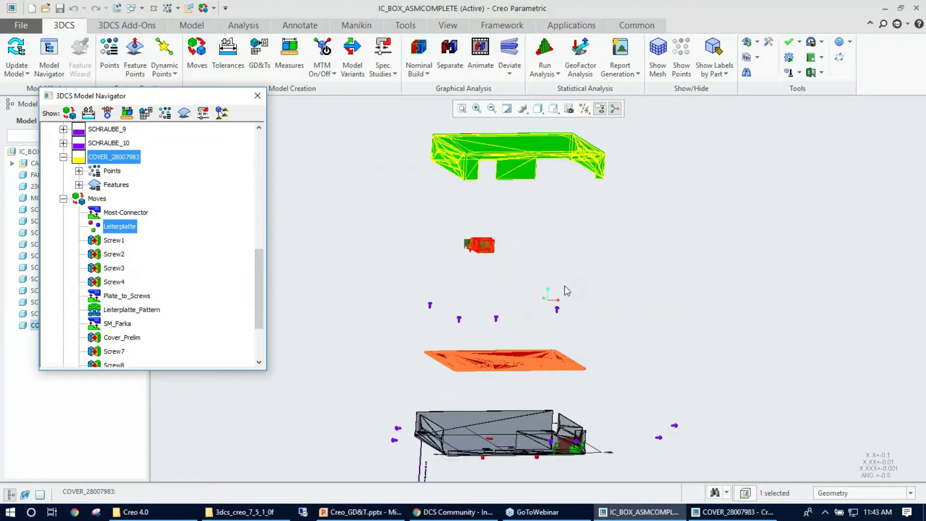
mouse_move(560, 261)
middle_mouse_down()
mouse_move(554, 194)
mouse_move(567, 229)
middle_mouse_up()
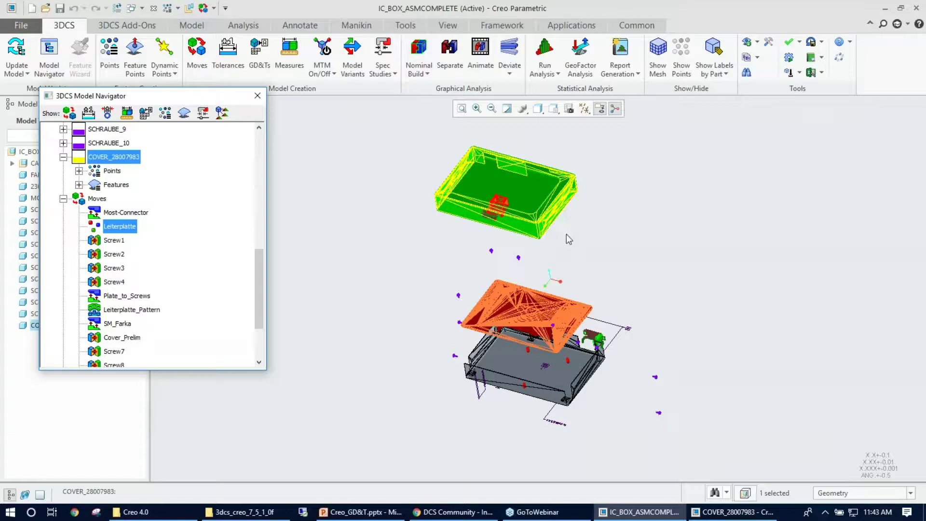
scroll(533, 140, "up", 4)
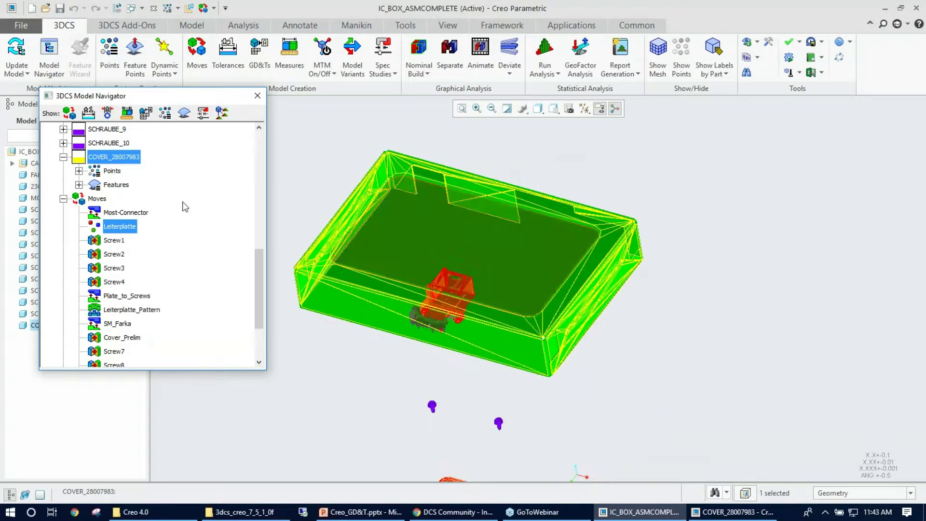
mouse_move(366, 141)
middle_mouse_down()
mouse_move(320, 153)
mouse_move(348, 138)
middle_mouse_up()
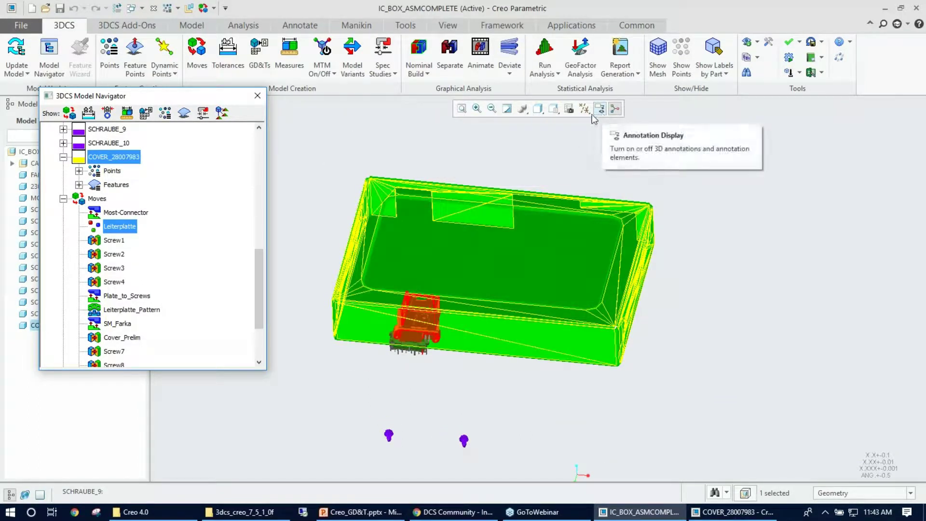
Close the 3DCS Model Navigator and enable the display of Annotations in the annotation environment's model tree filters.
left_click(257, 96)
left_click(309, 28)
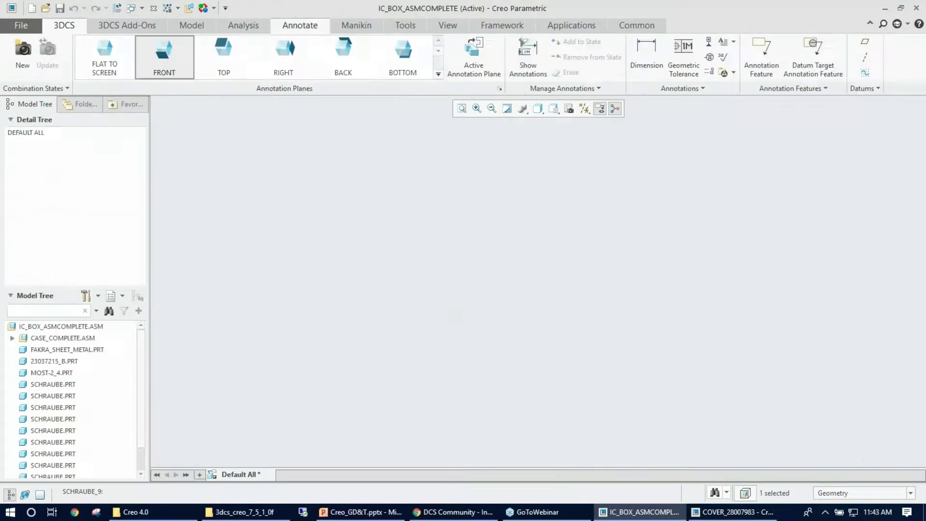
left_click(100, 296)
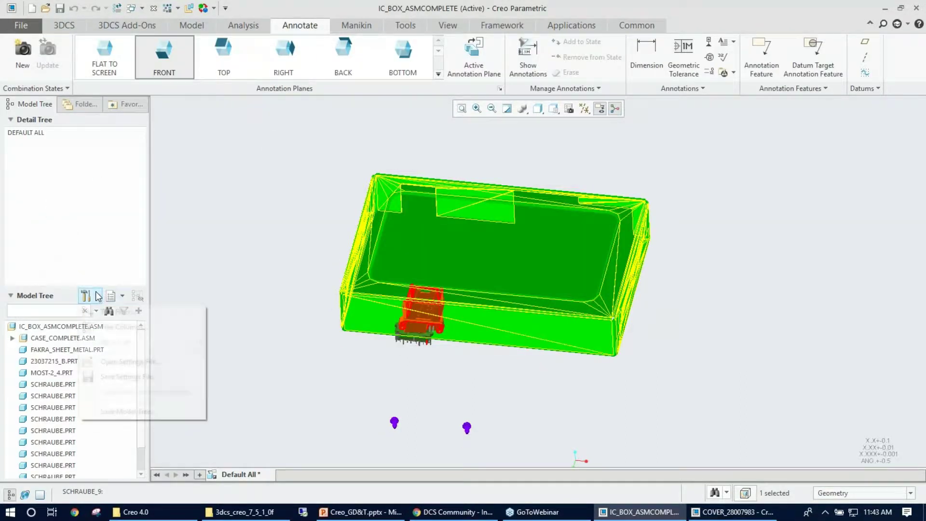
left_click(130, 312)
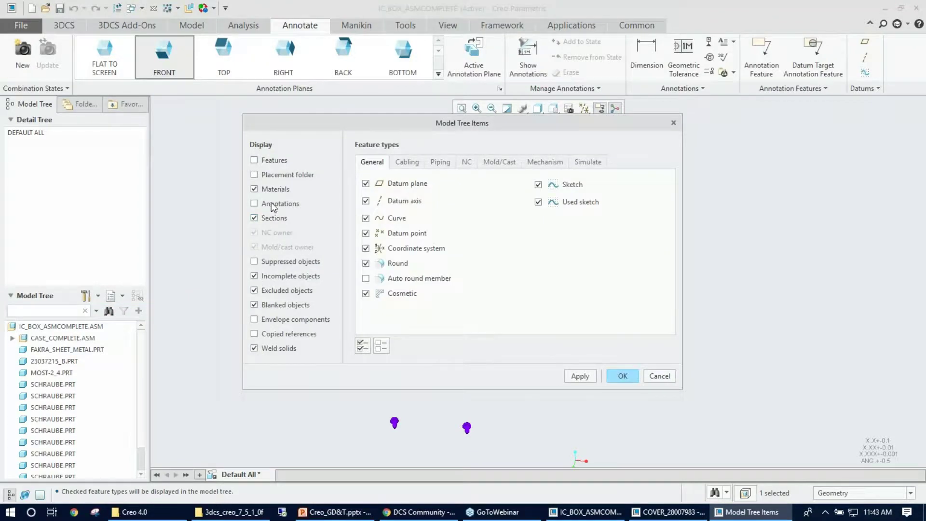
left_click(620, 376)
Expand COVER_28007983.PRT and its Annotations group in the model tree.
scroll(125, 349, "down", 2)
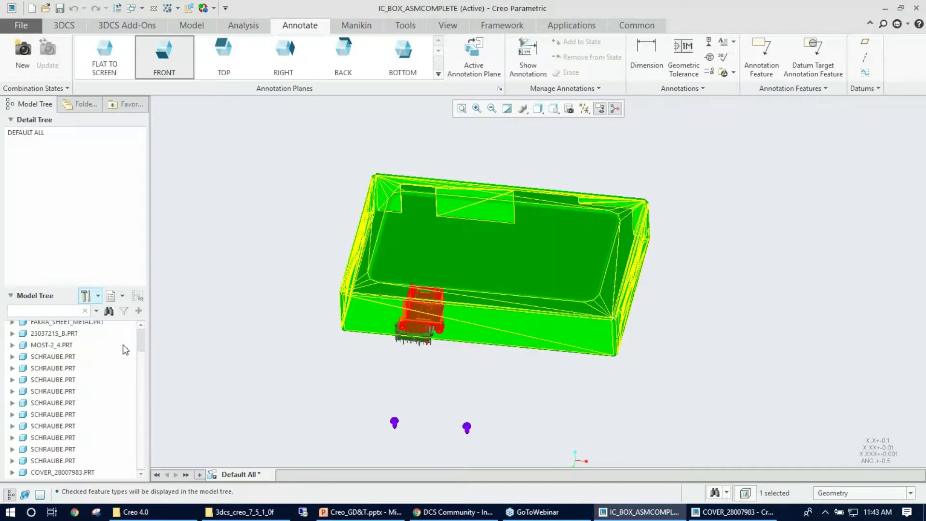
left_click(14, 473)
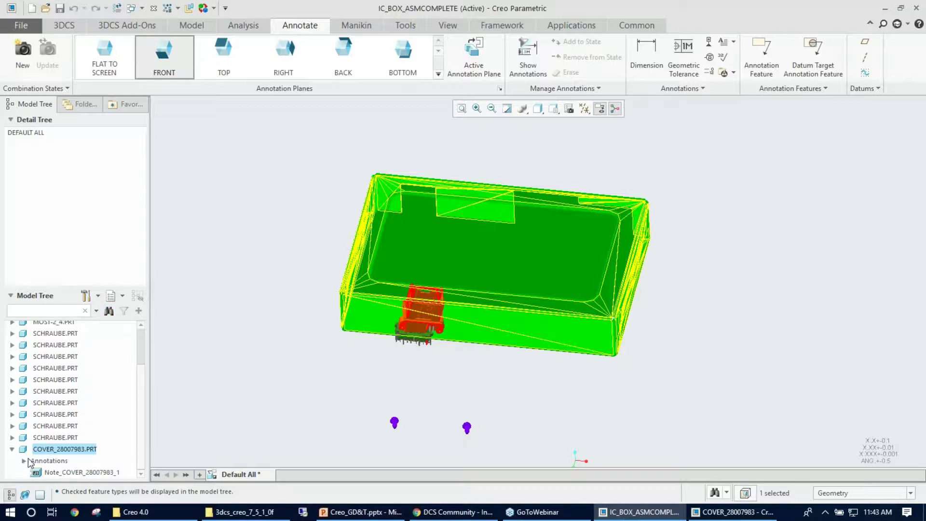
left_click(24, 460)
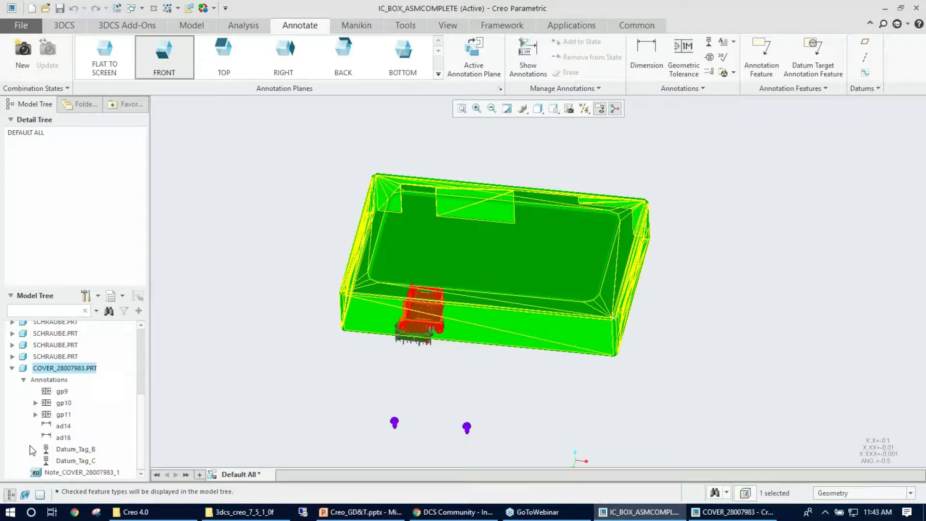
Enable the display of the Placement folder in the model tree filters.
left_click(97, 296)
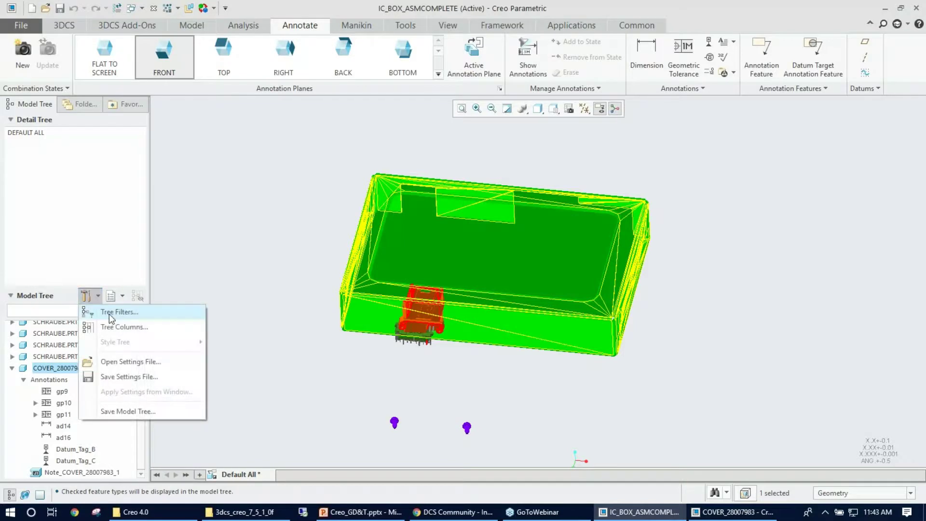
left_click(110, 312)
left_click(270, 175)
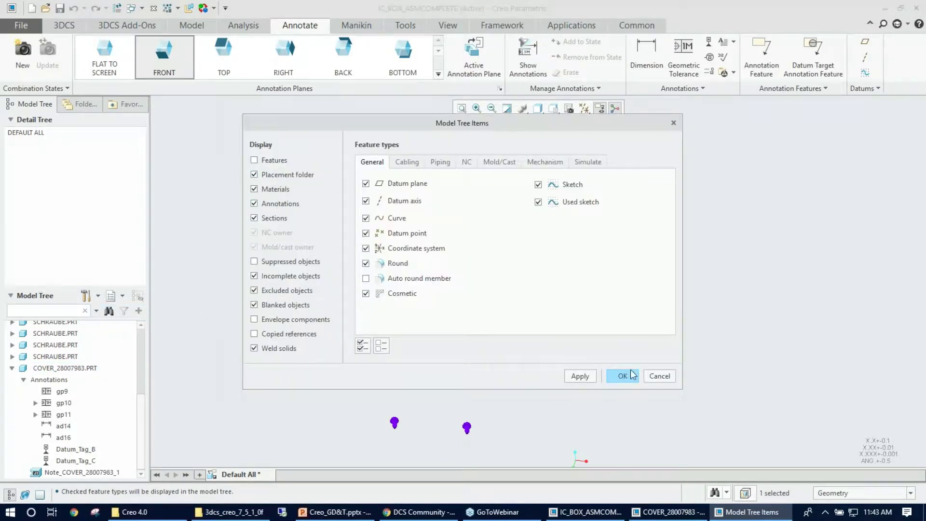
left_click(625, 375)
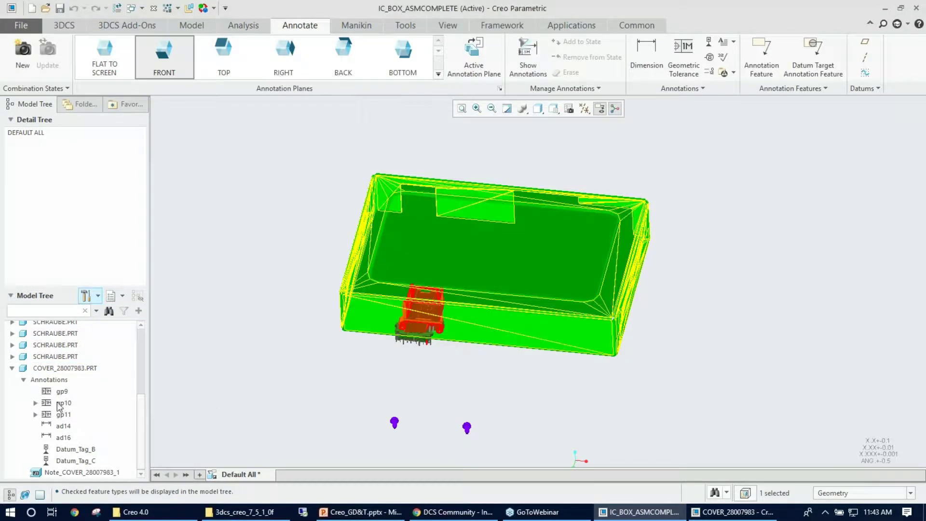
left_click_drag(143, 413, 124, 459)
mouse_move(139, 415)
left_mouse_down()
mouse_move(140, 404)
mouse_move(142, 429)
left_mouse_up()
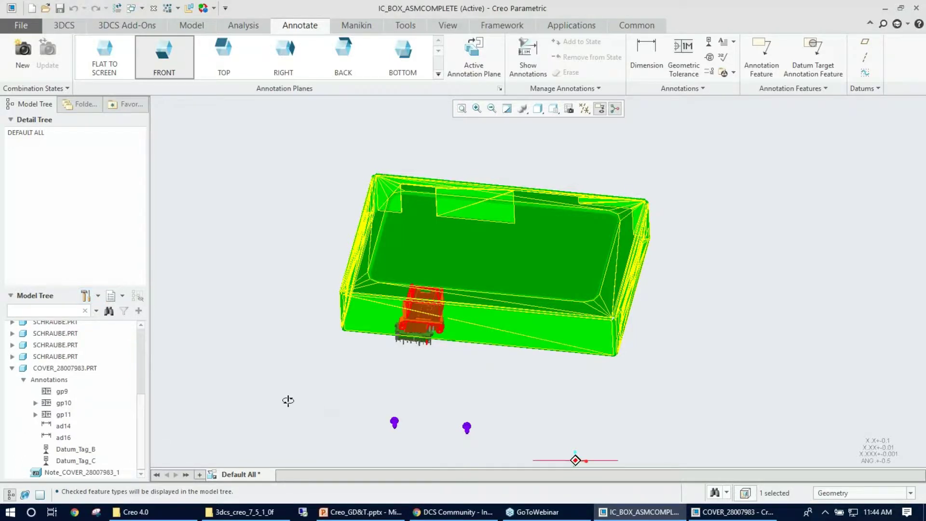
scroll(305, 393, "down", 5)
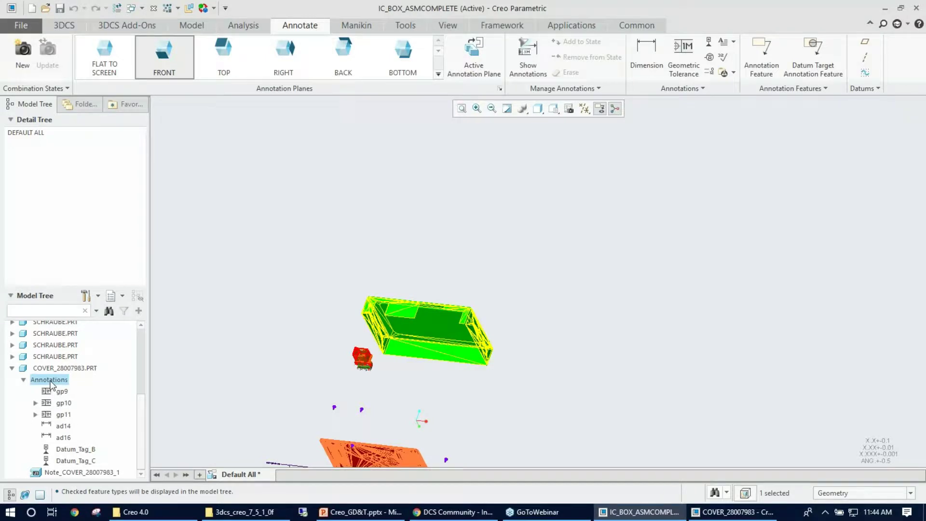
left_click(261, 374)
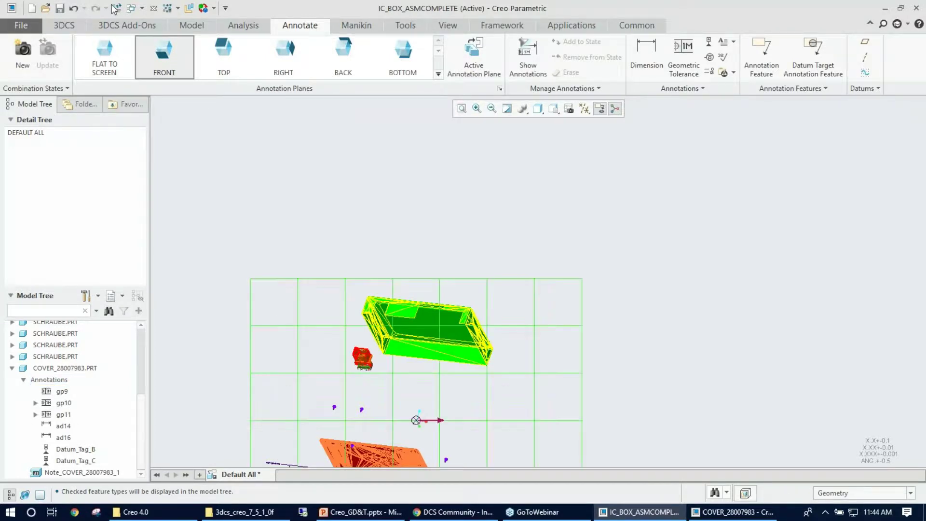
Inspect the annotations in the COVER_28007983.PRT window, return to IC_BOX_ASMCOMPLETE.ASM and close the Model Navigator.
left_click(133, 8)
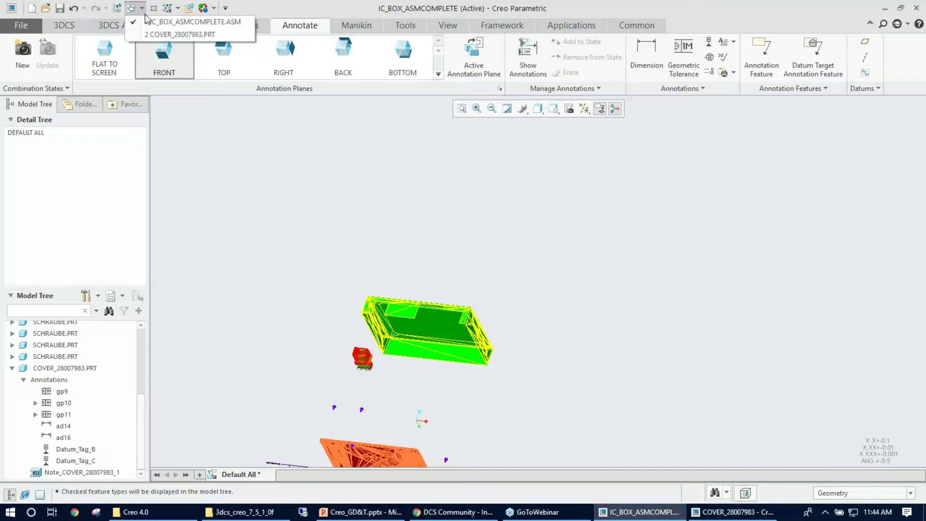
left_click(159, 33)
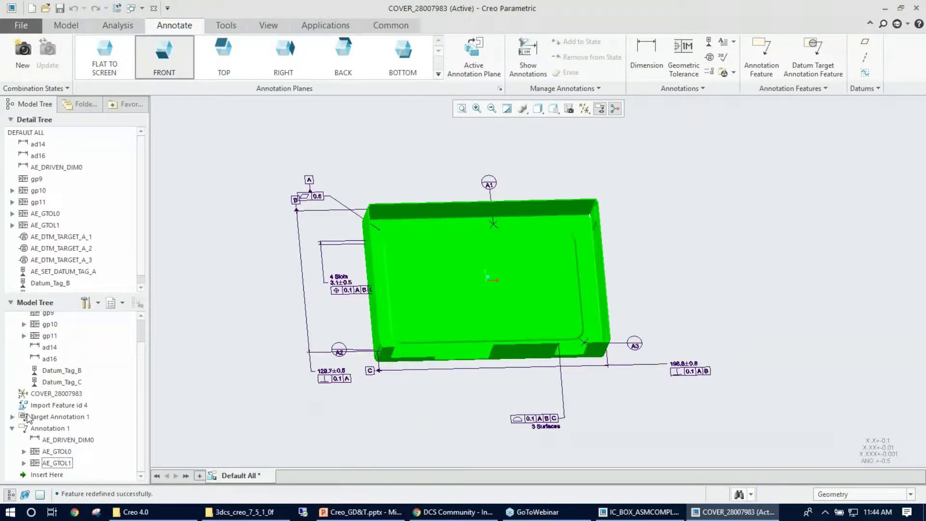
middle_click_drag(314, 318, 296, 337)
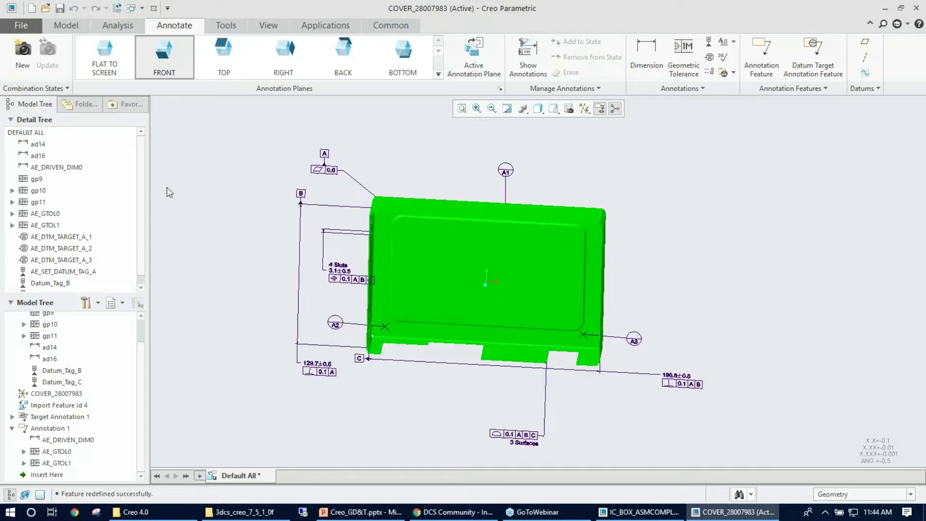
left_click(133, 9)
left_click(192, 22)
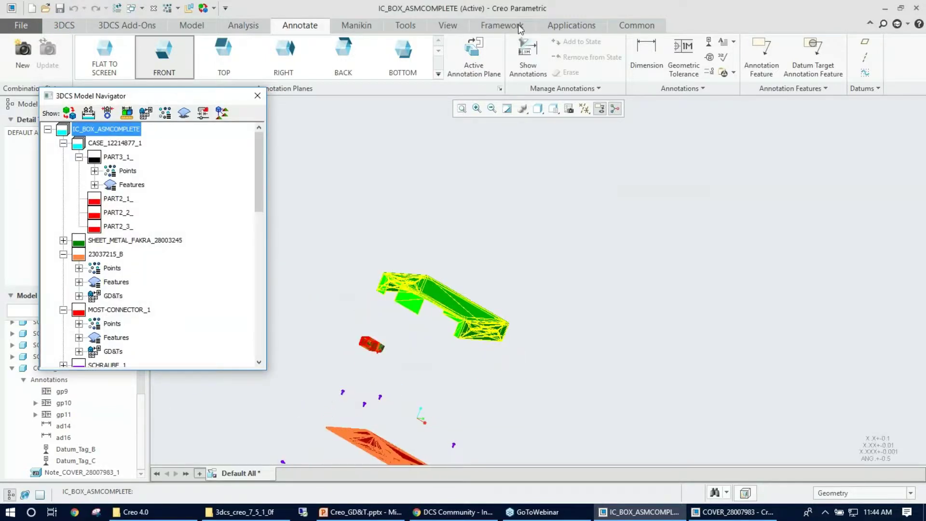
left_click(262, 99)
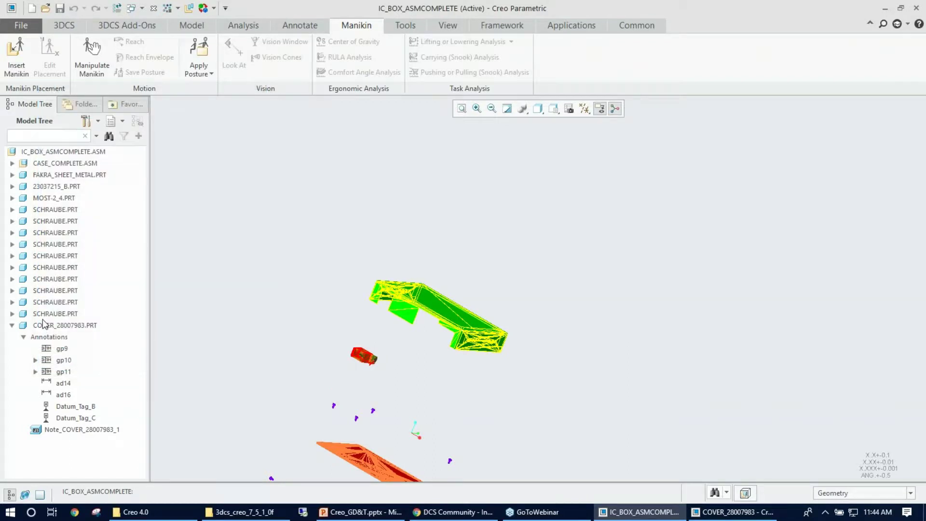
Show the dimension annotations ad14 and ad16 of COVER_28007983.PRT in the annotation environment.
left_click(300, 25)
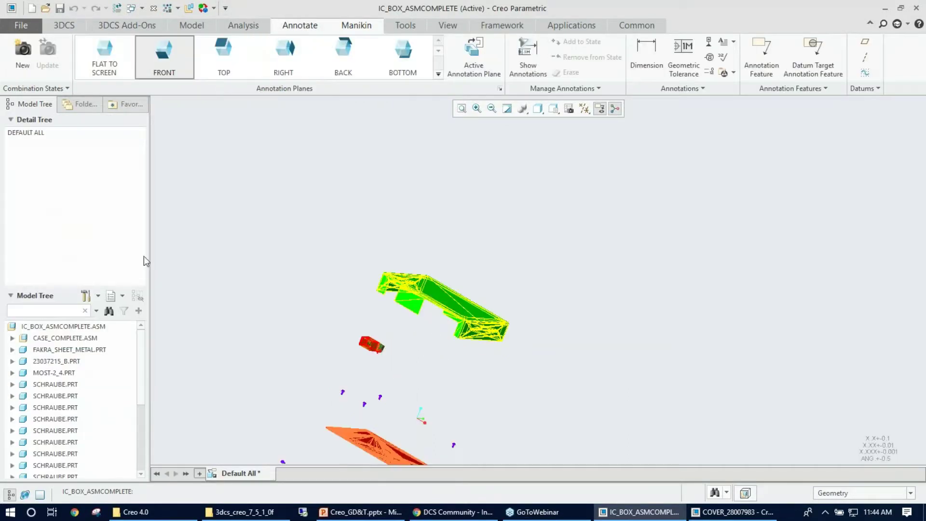
scroll(50, 456, "up", 1)
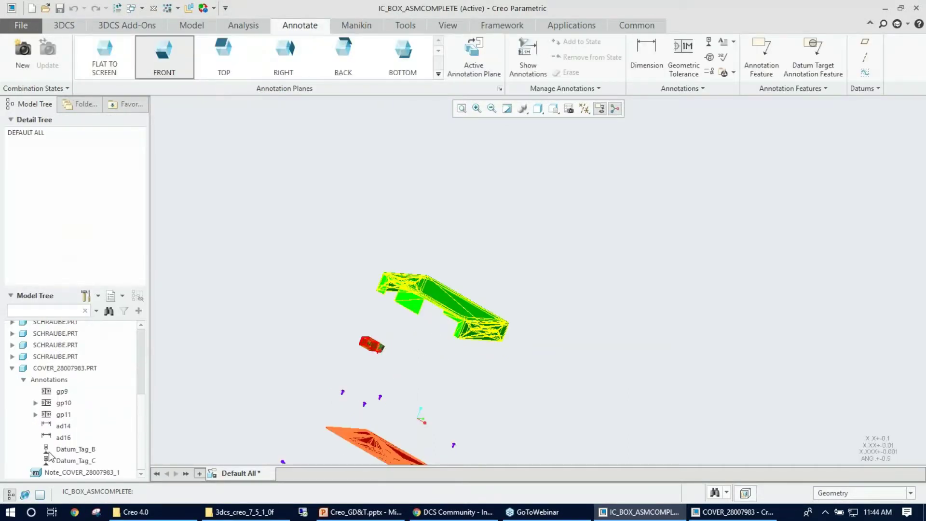
right_click(63, 368)
left_click(99, 126)
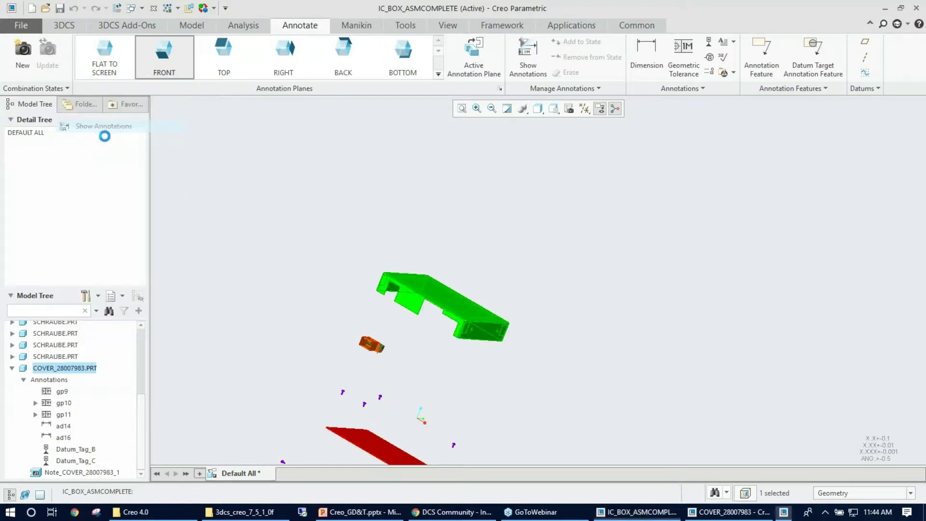
mouse_move(574, 299)
middle_mouse_down()
mouse_move(605, 245)
mouse_move(642, 241)
middle_mouse_up()
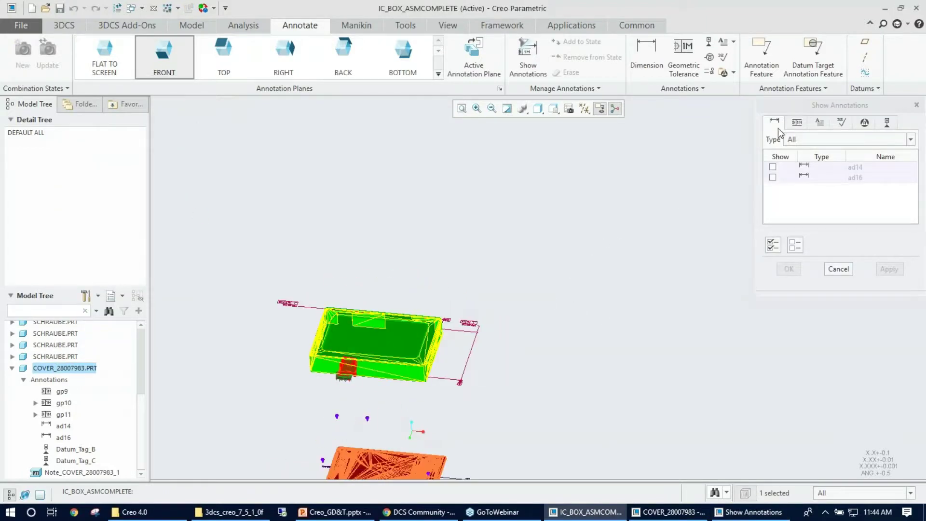
left_click_drag(801, 110, 678, 124)
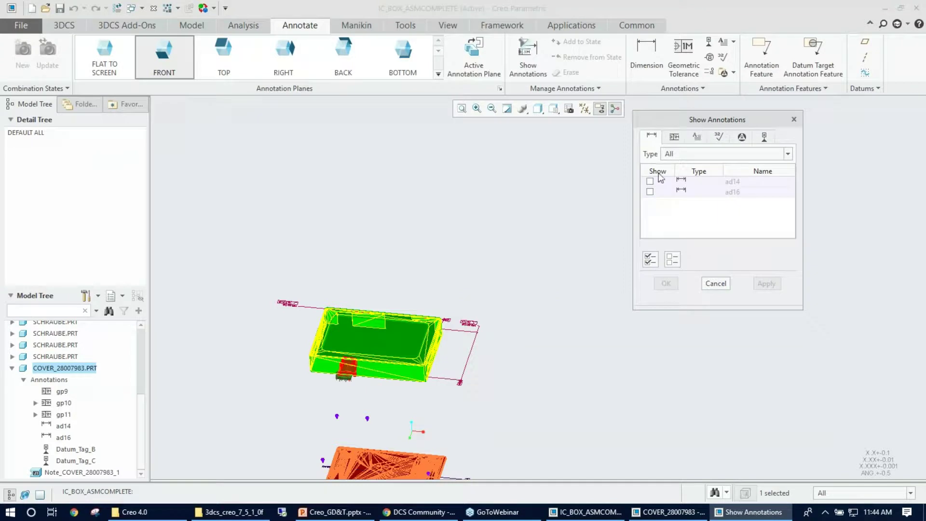
left_click(649, 260)
Show the cover's geometric tolerances gp9, gp10 and gp11 together with its datum tags A, B and C.
left_click(673, 137)
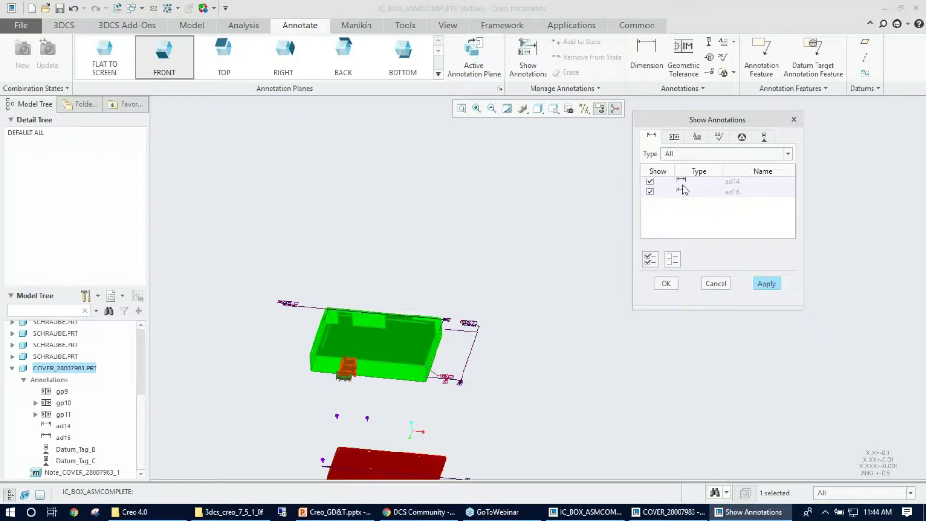
left_click(650, 259)
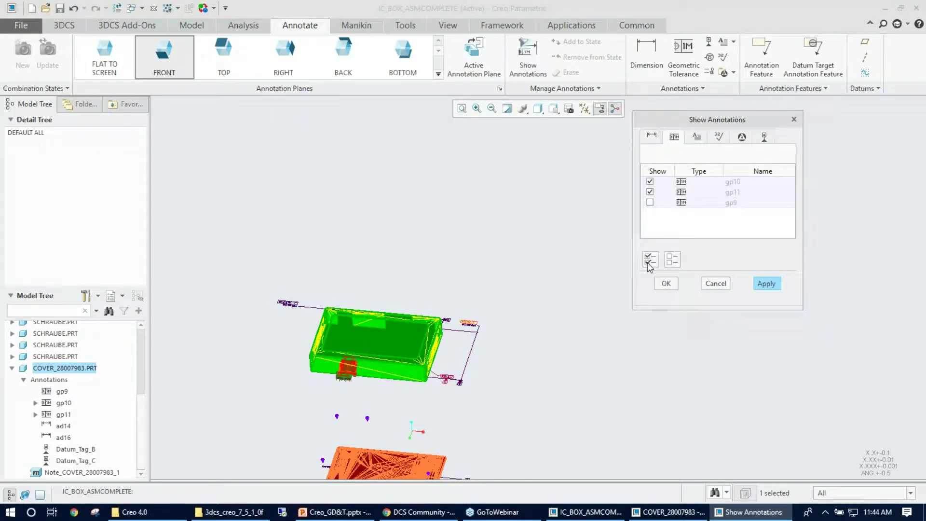
left_click(766, 137)
left_click(668, 284)
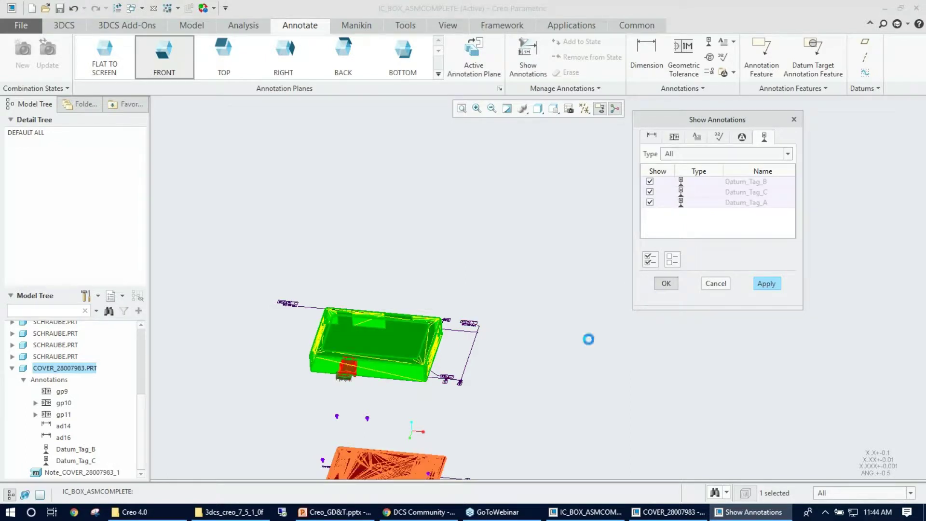
left_click(425, 399)
mouse_move(424, 409)
middle_mouse_down()
mouse_move(422, 388)
mouse_move(419, 417)
middle_mouse_up()
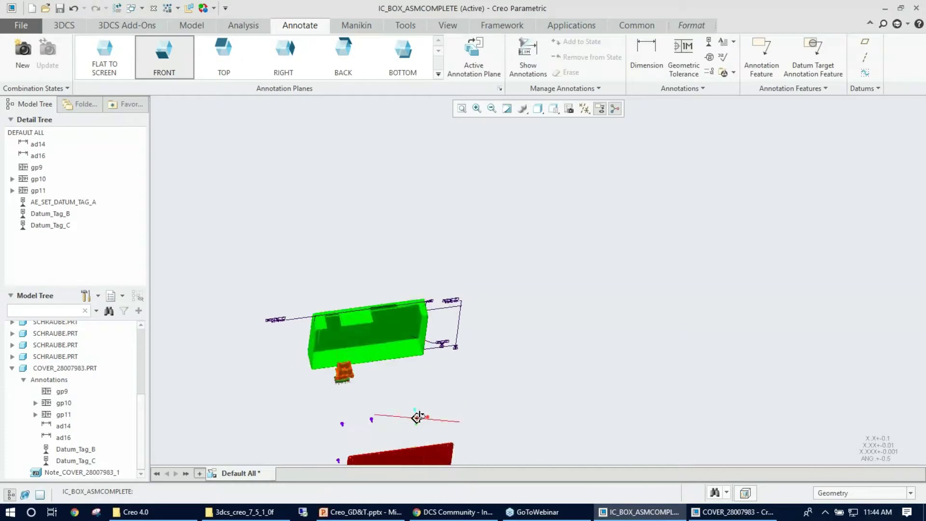
scroll(361, 378, "down", 4)
scroll(212, 408, "down", 2)
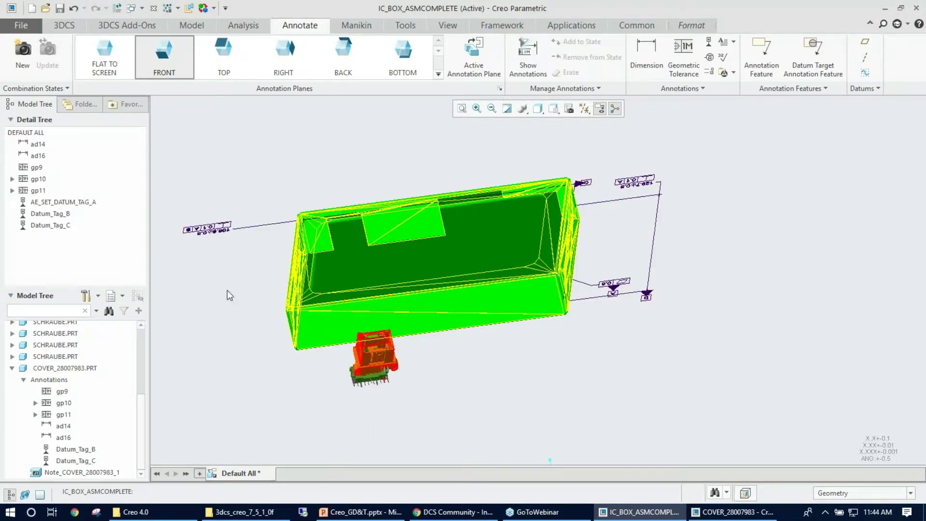
Enable the display of Features in the model tree filters and expand the cover's Target Annotation 1.
left_click(86, 295)
left_click(119, 312)
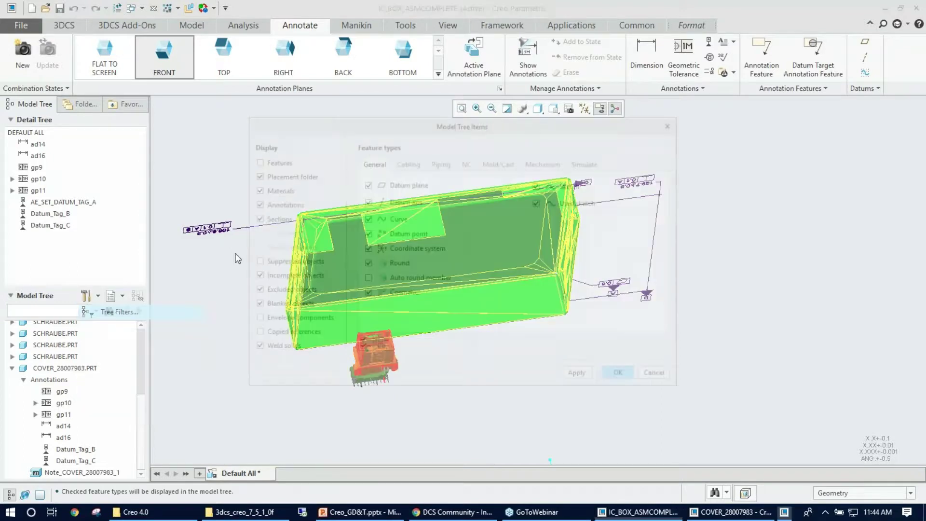
left_click(274, 160)
left_click(622, 376)
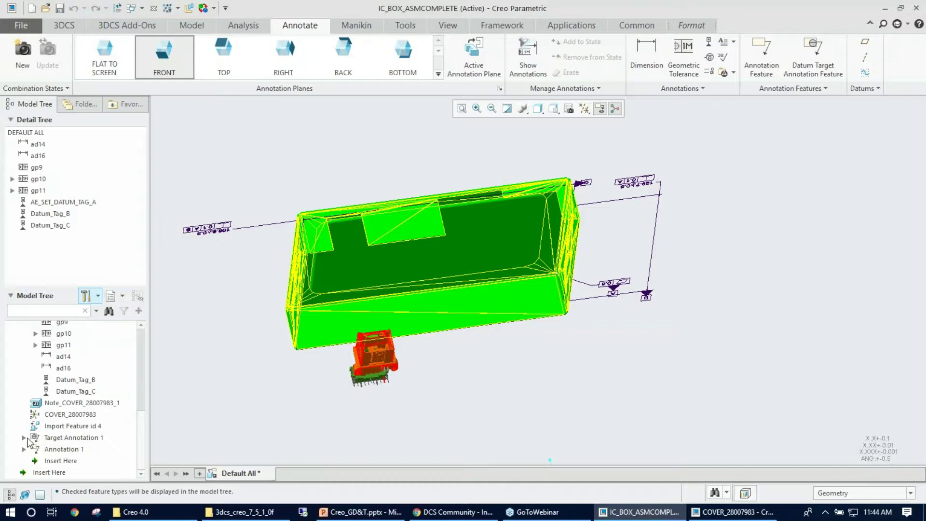
scroll(54, 382, "up", 3)
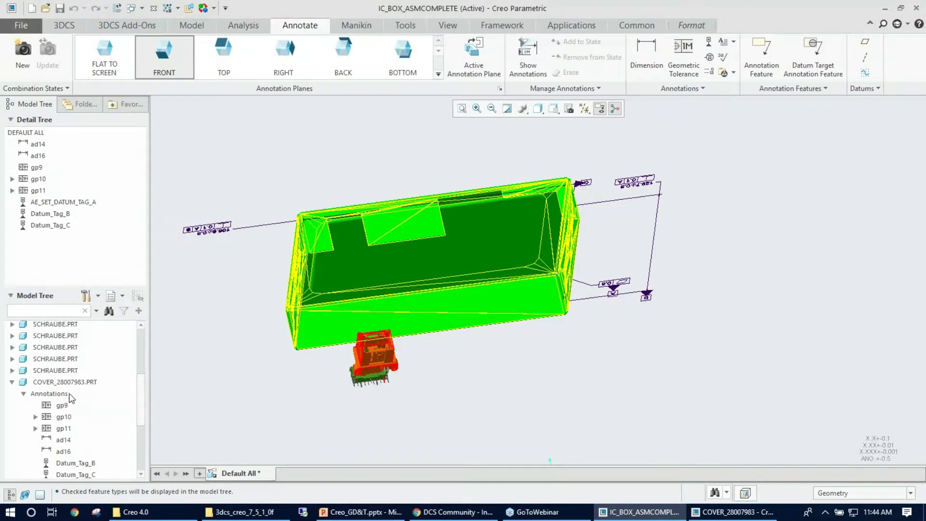
scroll(65, 396, "down", 3)
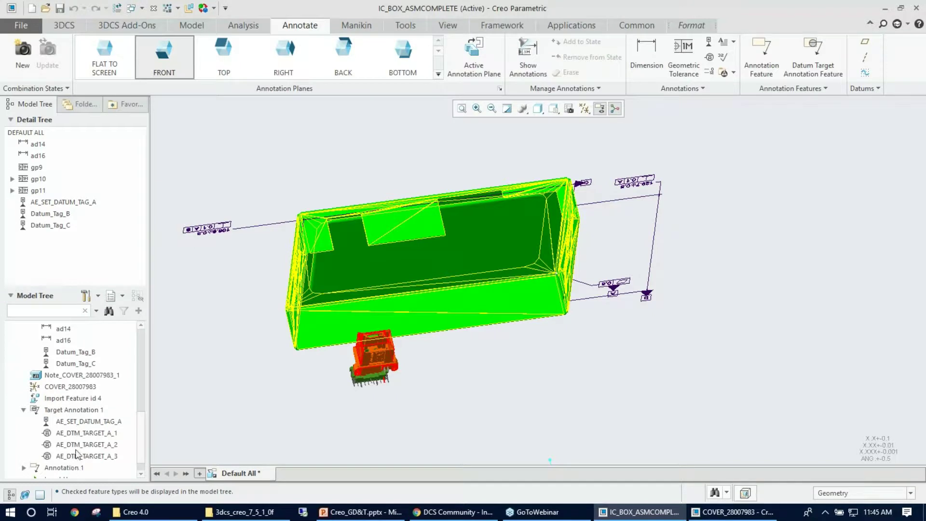
Show the datum targets dt3, dt4 and dt5 of the Target Annotation 1 feature.
left_click(82, 410)
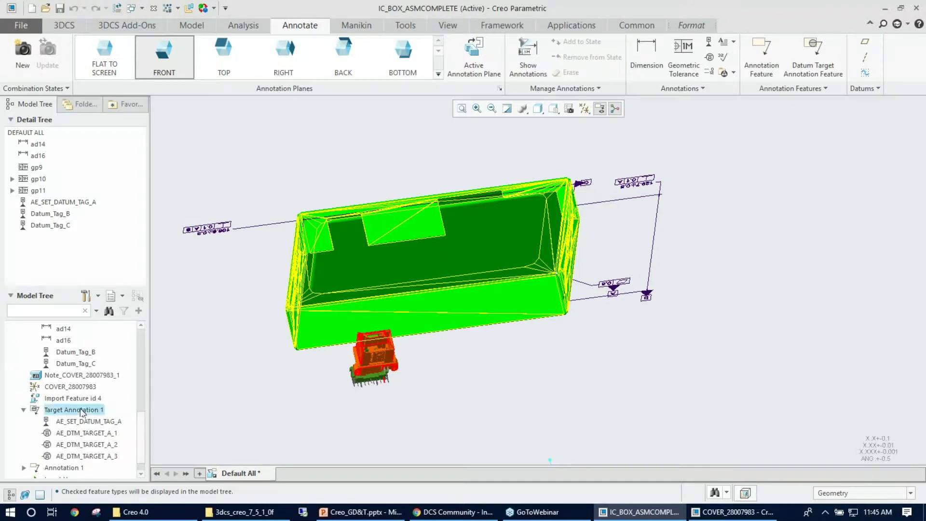
right_click(80, 408)
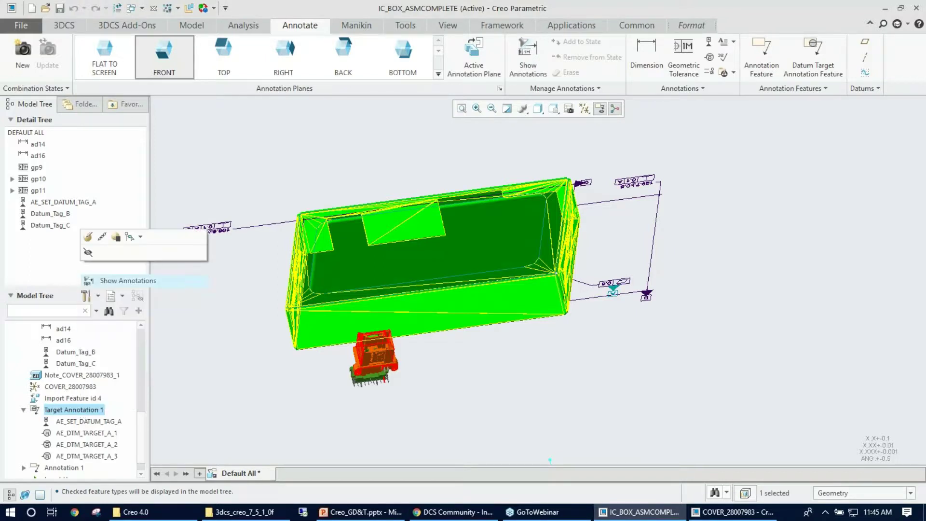
left_click(128, 280)
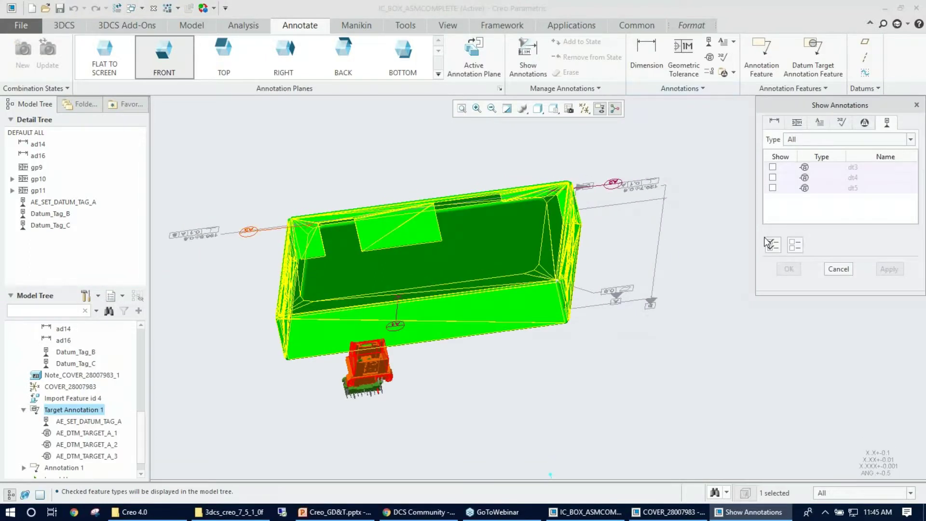
left_click(772, 244)
left_click(799, 126)
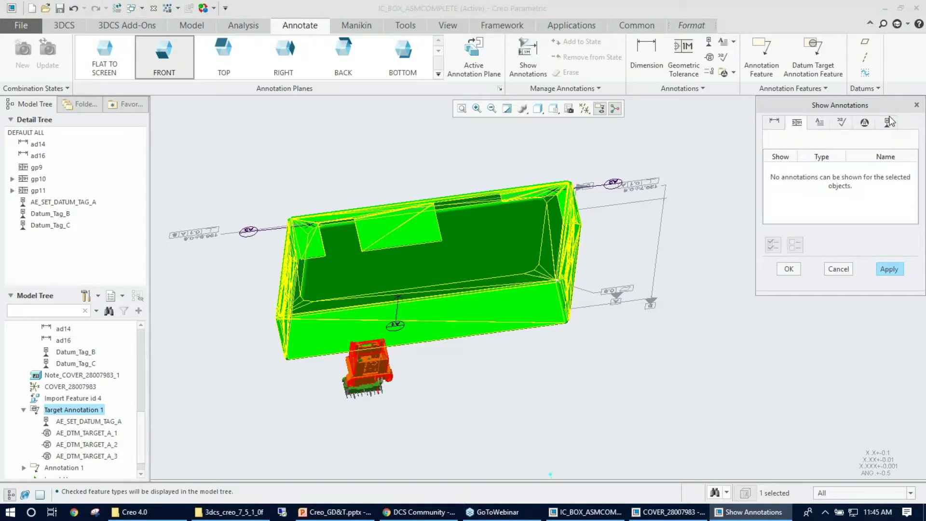
left_click(890, 123)
left_click(788, 269)
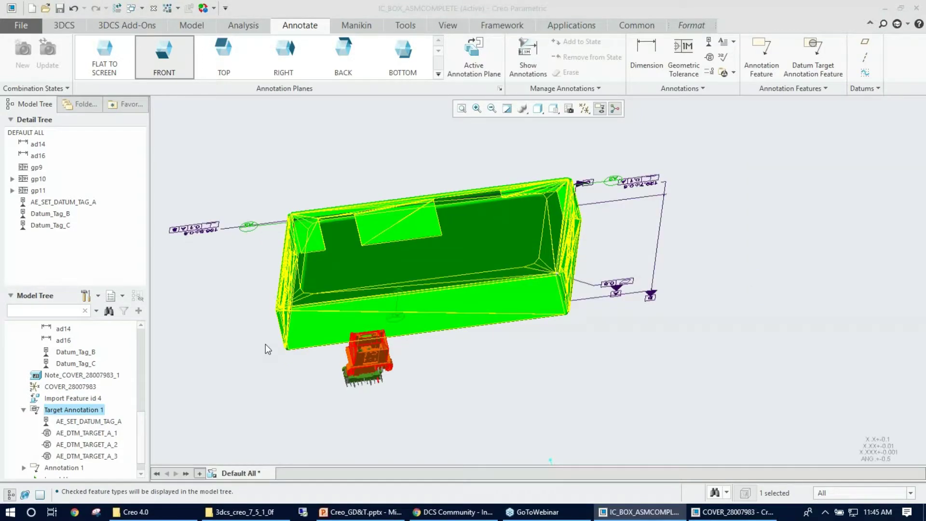
Show the dimension ad18 of the cover's Annotation 1 feature.
scroll(77, 429, "down", 1)
left_click(59, 450)
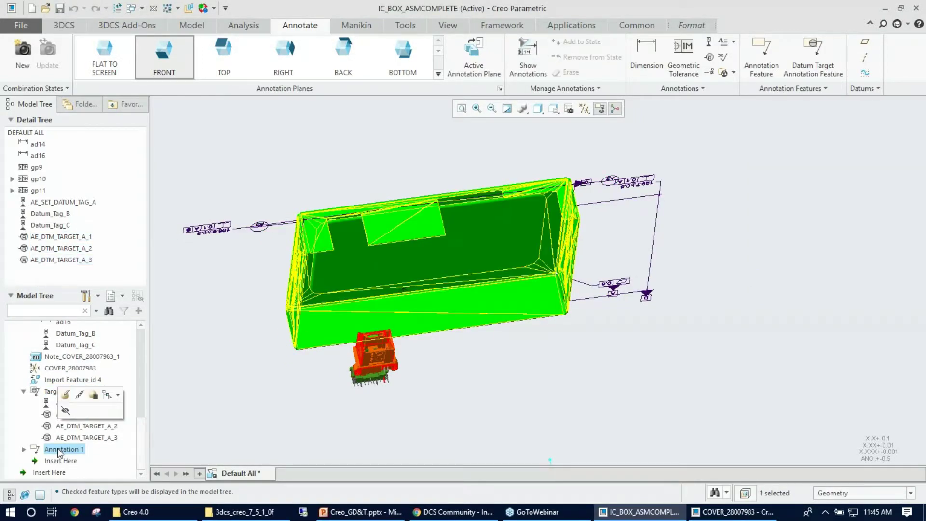
right_click(58, 449)
left_click(123, 337)
left_click(775, 123)
left_click(772, 166)
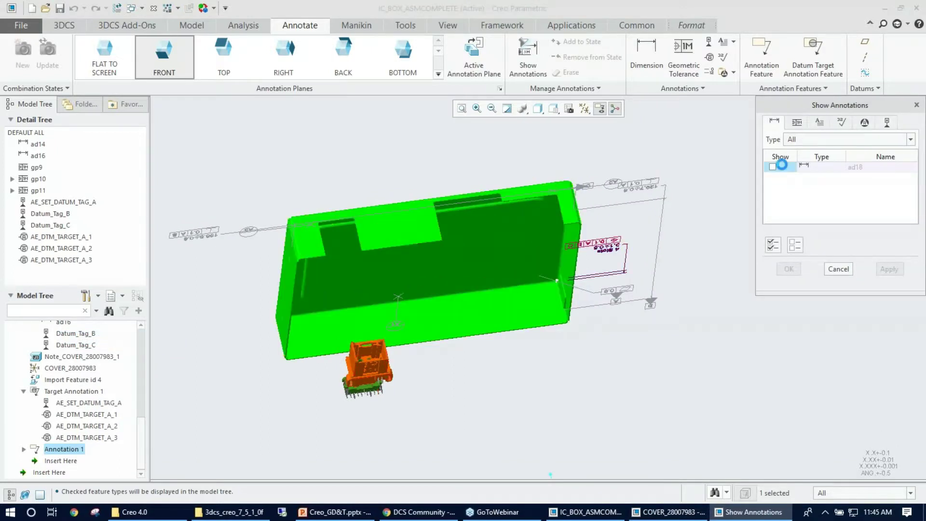
Show the geometric tolerances gp12 and gp13 of Annotation 1 and accept the shown annotations.
left_click(796, 122)
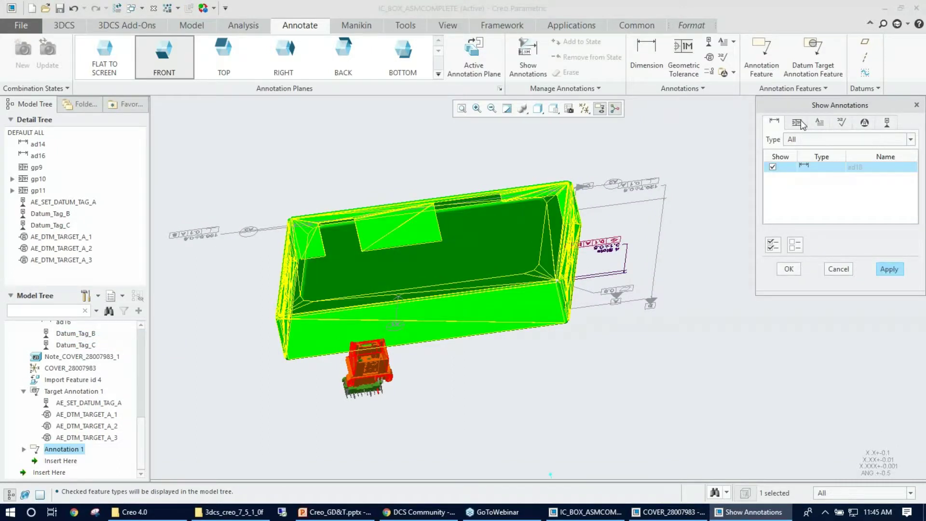
left_click(776, 178)
left_click(773, 178)
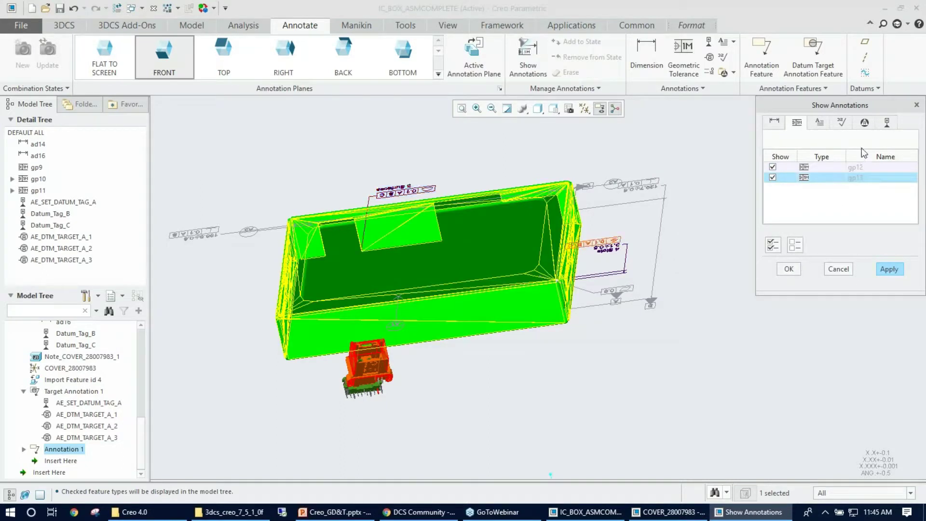
left_click(886, 122)
left_click(789, 269)
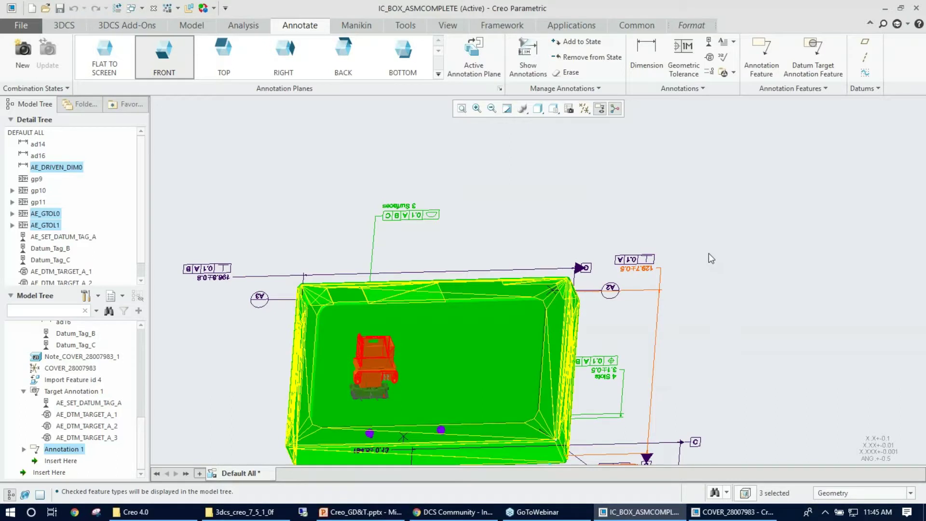
Examine the cover's shown annotations from different angles in the exploded assembly.
scroll(708, 254, "up", 3)
scroll(434, 270, "down", 2)
scroll(487, 302, "down", 1)
scroll(501, 294, "up", 1)
mouse_move(505, 293)
middle_mouse_down()
mouse_move(391, 376)
mouse_move(355, 335)
mouse_move(374, 353)
mouse_move(481, 323)
middle_mouse_up()
scroll(484, 323, "up", 2)
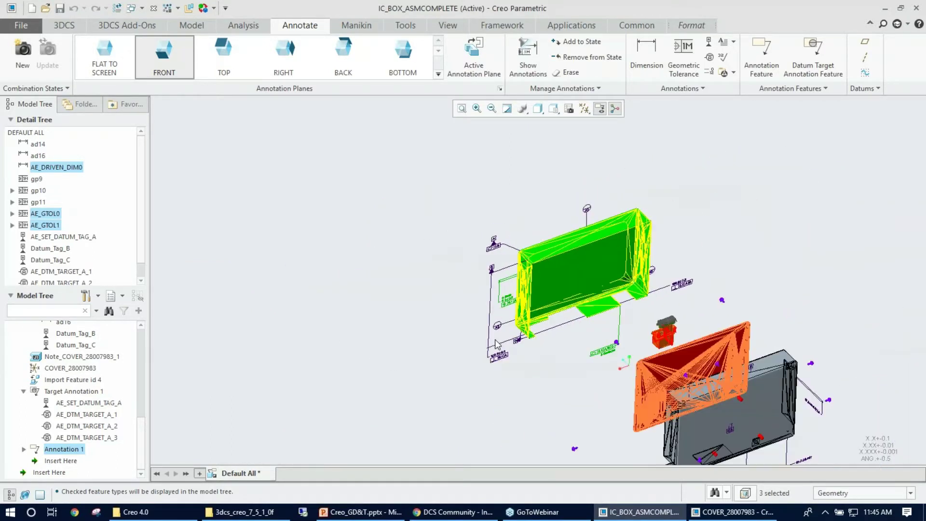
scroll(545, 362, "down", 1)
Open the 3DCS Model Navigator and locate COVER_28007983 with its Points and Features groups.
left_click(126, 28)
left_click(124, 27)
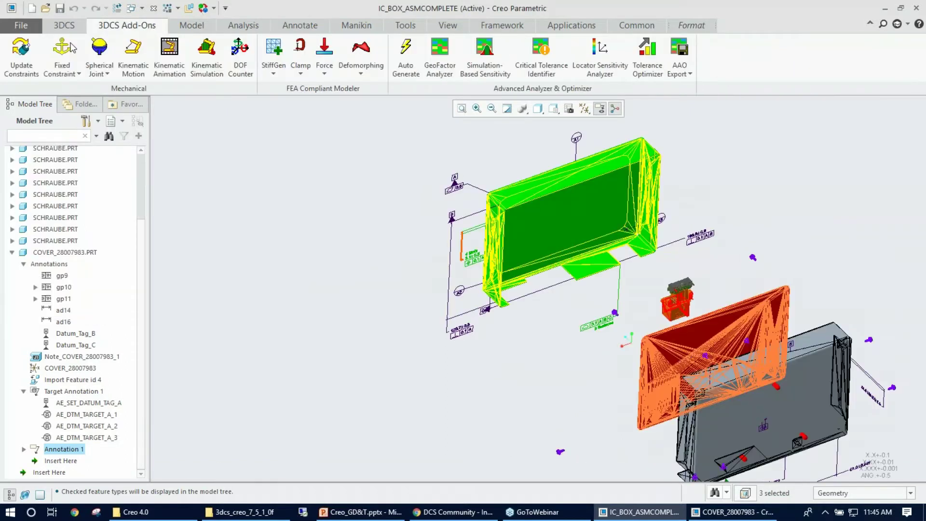
left_click(72, 27)
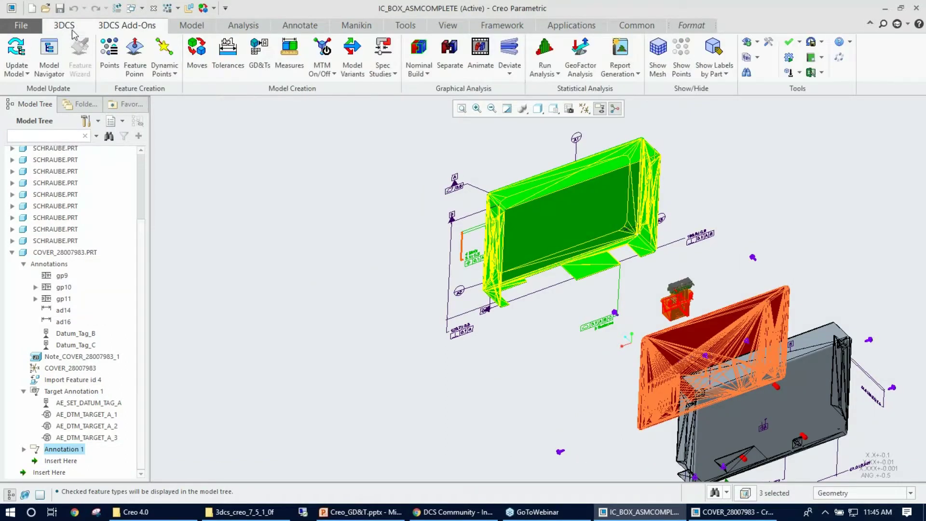
left_click(48, 56)
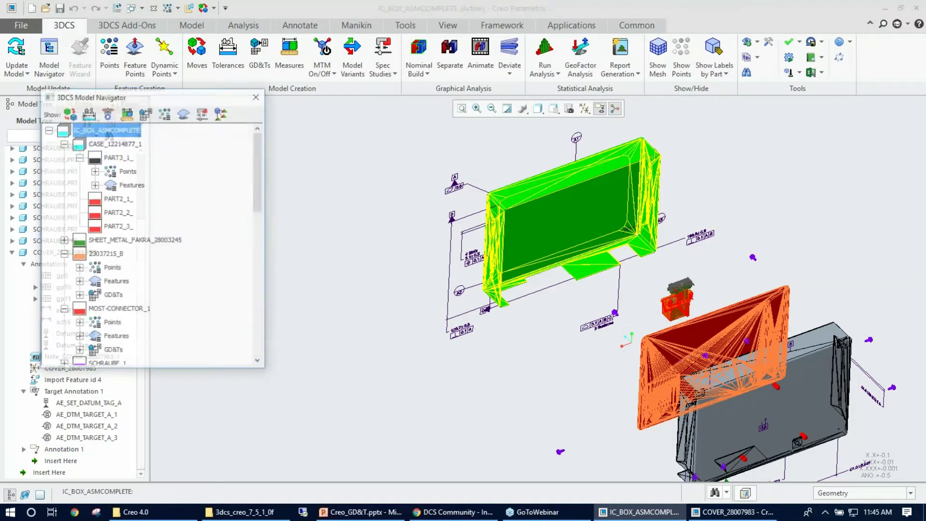
scroll(123, 261, "down", 10)
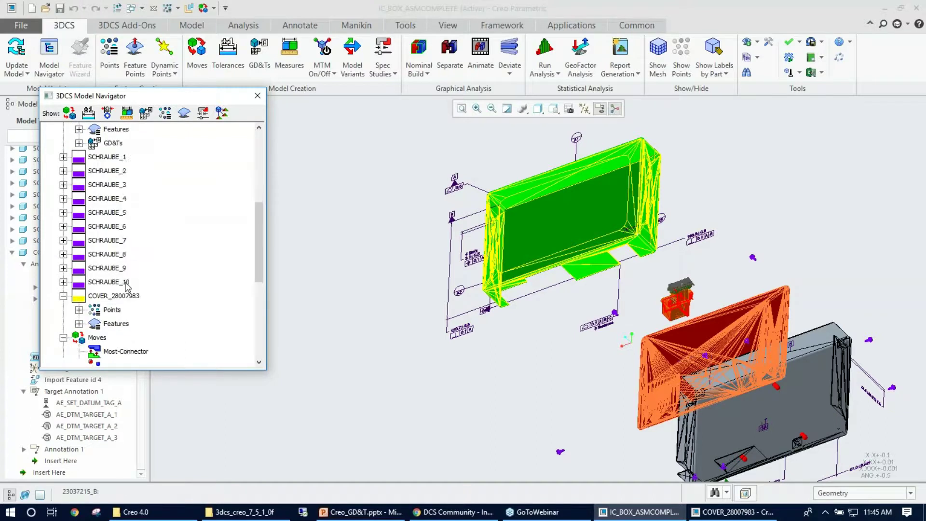
left_click(126, 226)
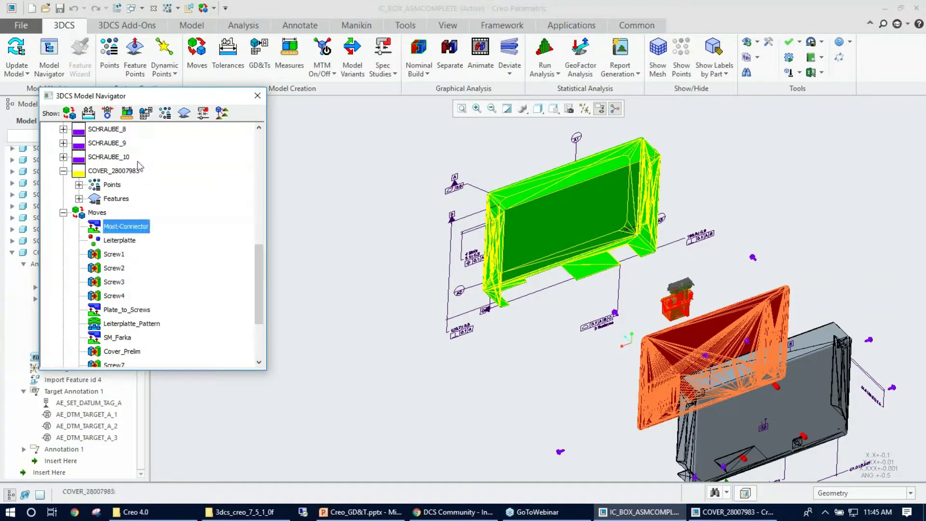
Run Update GD&T on the cover component to extract its Creo annotations into 3DCS.
left_click(20, 76)
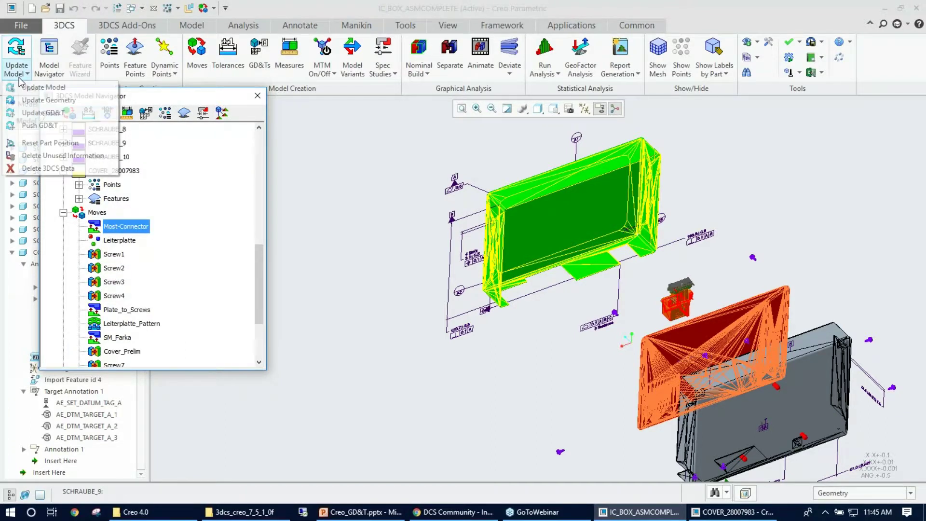
left_click(40, 113)
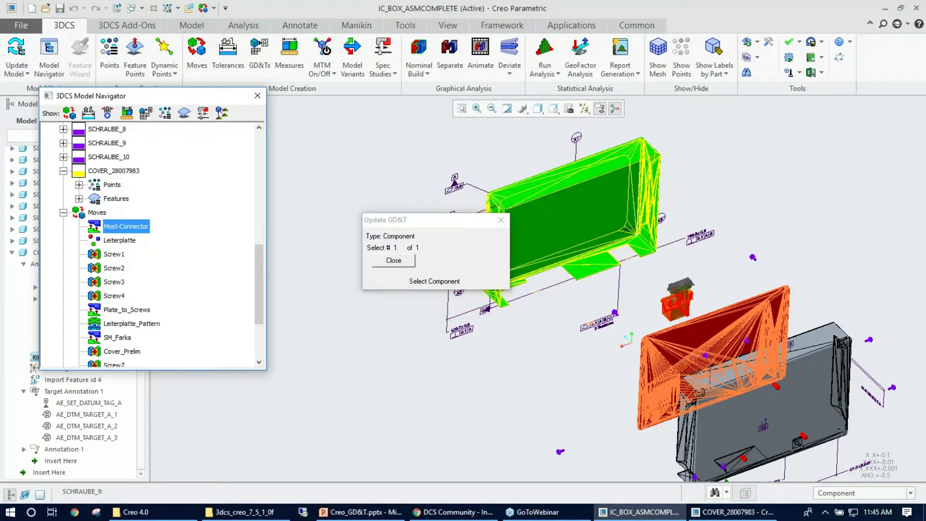
left_click(394, 260)
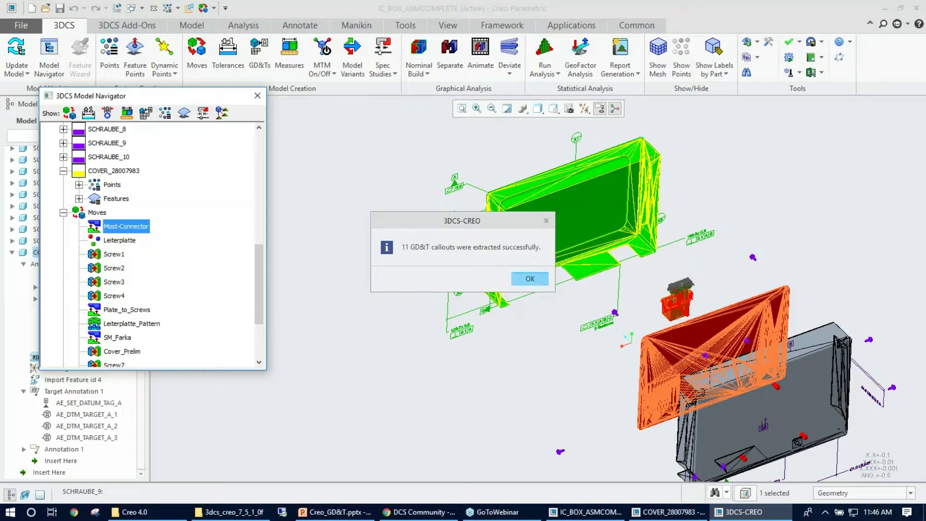
left_click(530, 279)
Expand the GD&Ts group under COVER_28007983 in the Model Navigator to review the extracted callouts.
scroll(175, 270, "down", 1)
scroll(167, 263, "up", 1)
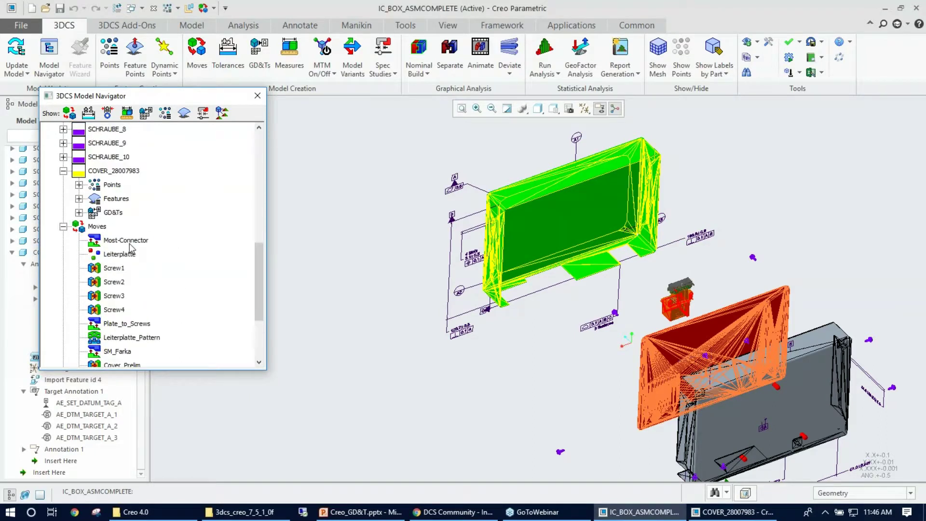
left_click(128, 242)
left_click(77, 214)
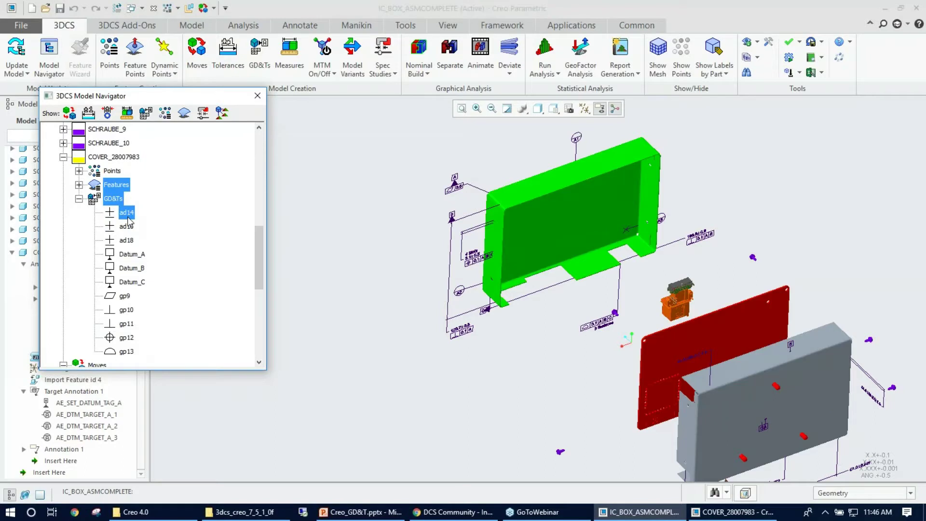
Highlight the extracted ad16 and ad18 callouts on the cover to check which surfaces they reference.
left_click(126, 232)
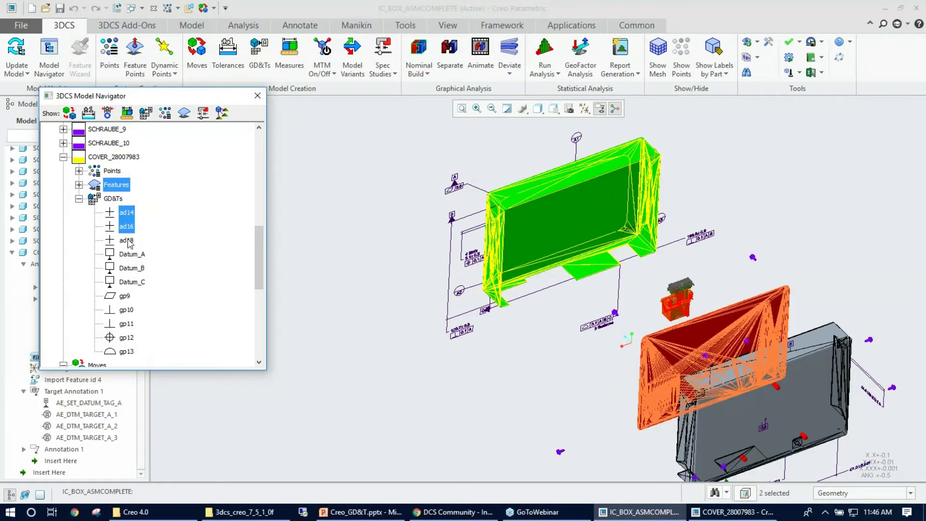
left_click(128, 243)
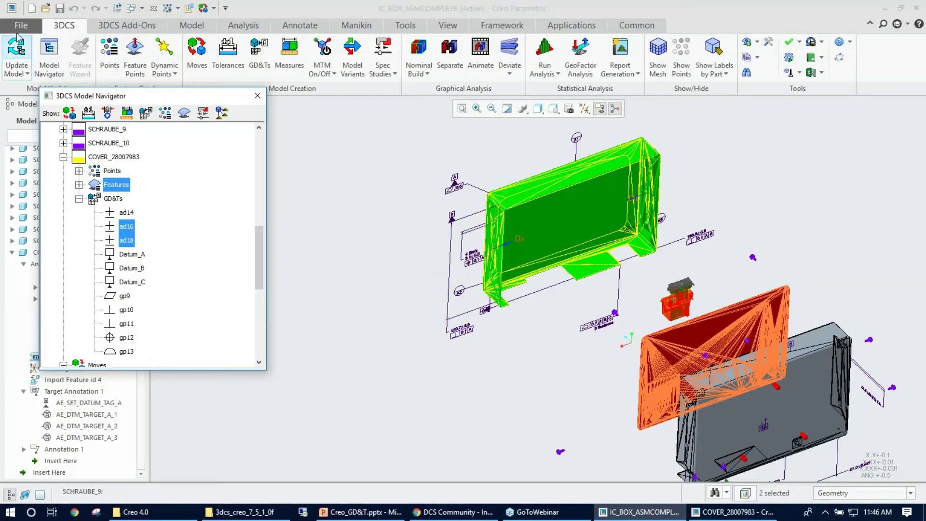
Set the system graphics color for selected geometry to dark blue-violet in the Creo Parametric options.
left_click(20, 25)
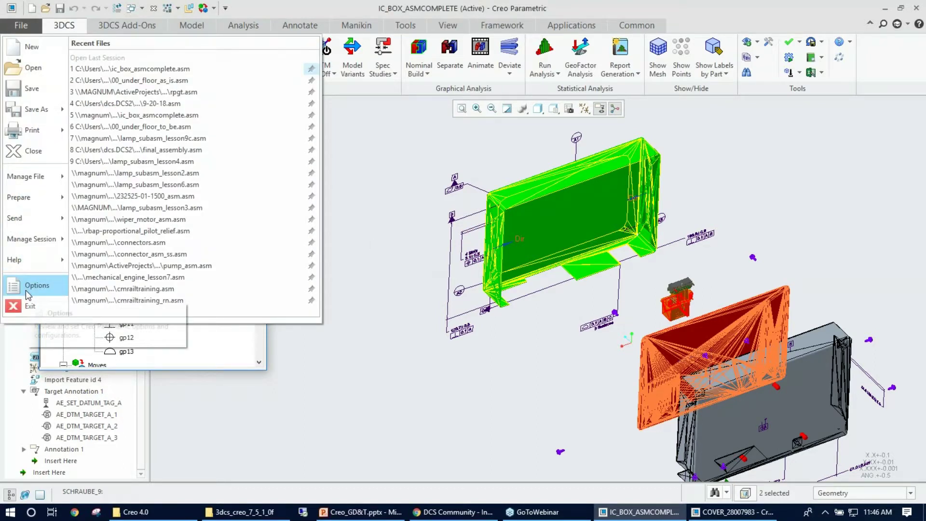
left_click(37, 287)
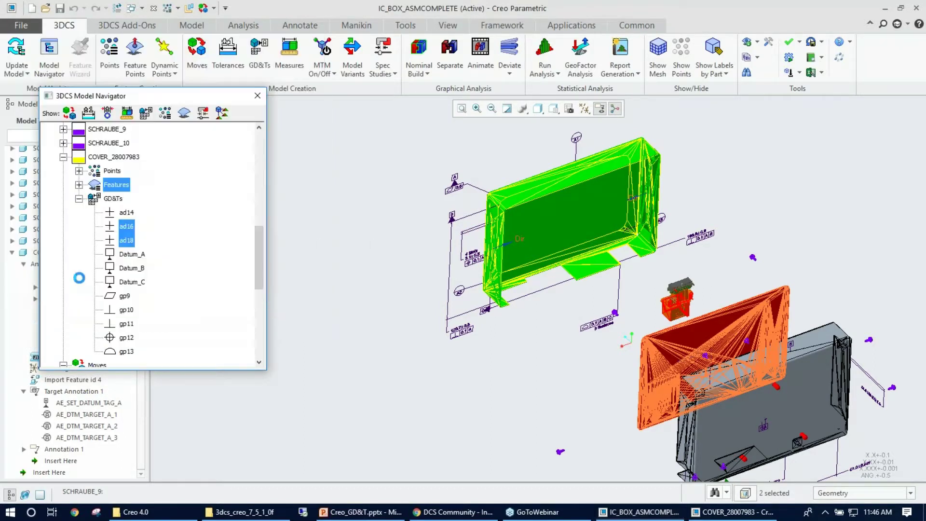
left_click(209, 100)
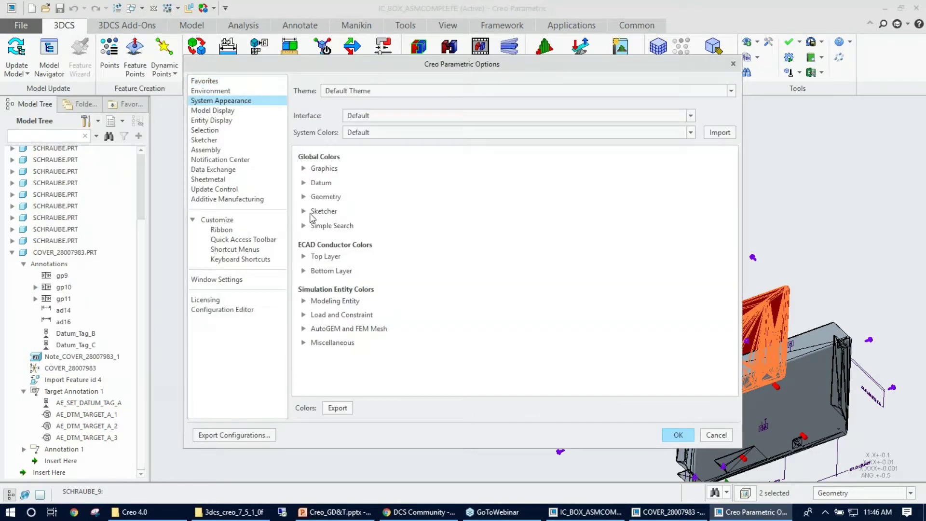
left_click(304, 168)
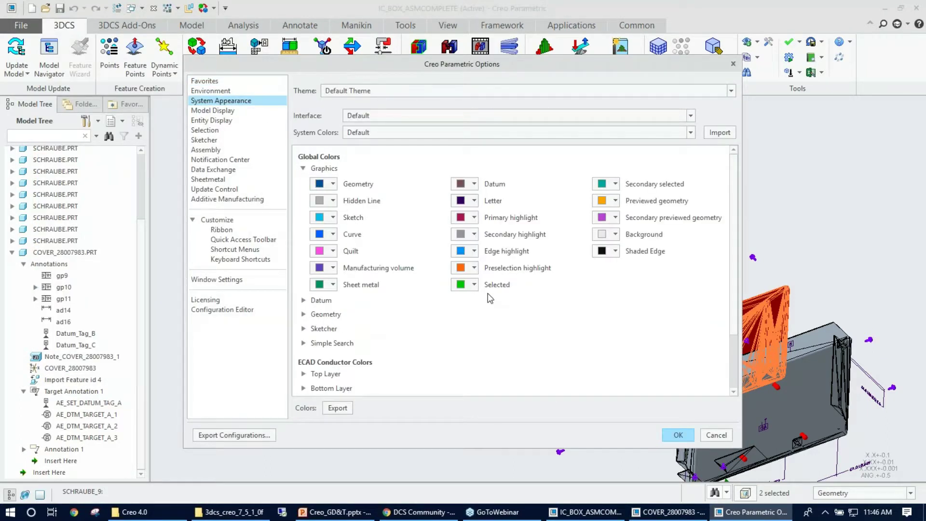
left_click(473, 285)
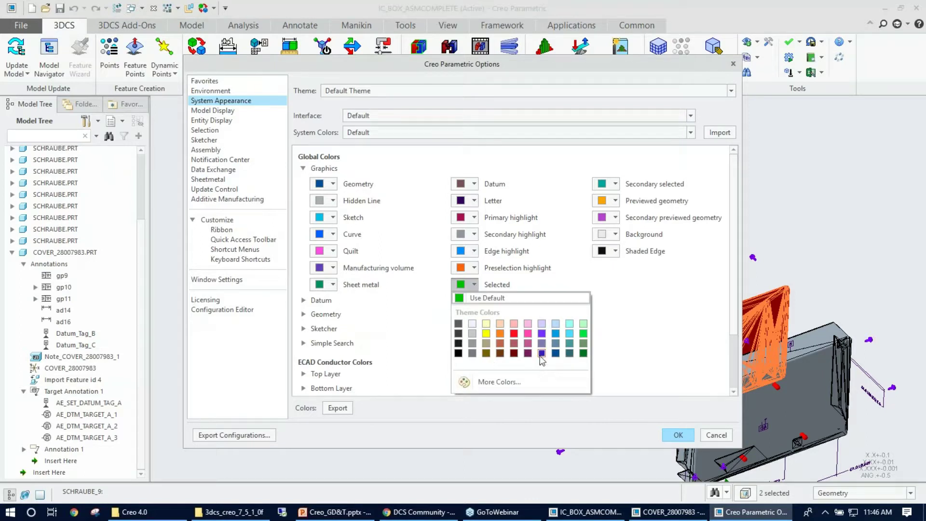
left_click(542, 354)
left_click(689, 435)
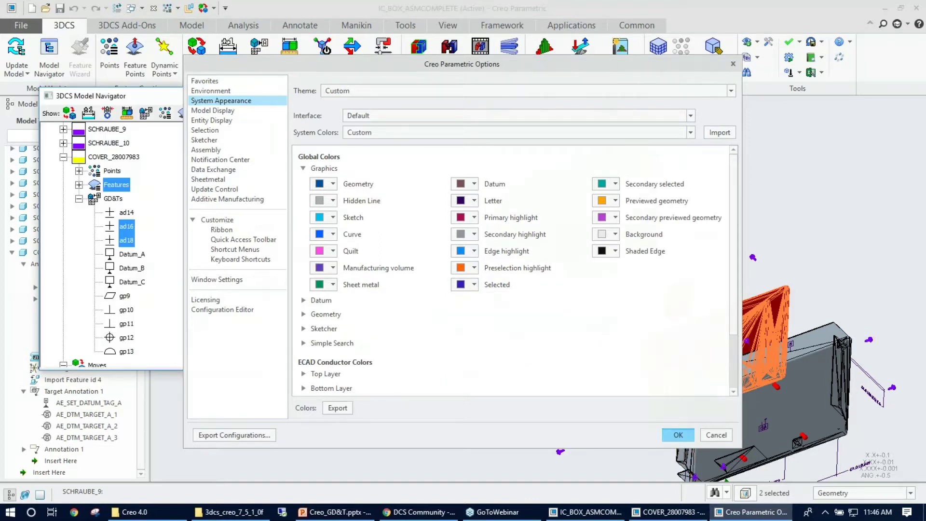
Highlight the ad14 callout on the cover and examine its referenced surfaces from another angle.
left_click(128, 213, "shift")
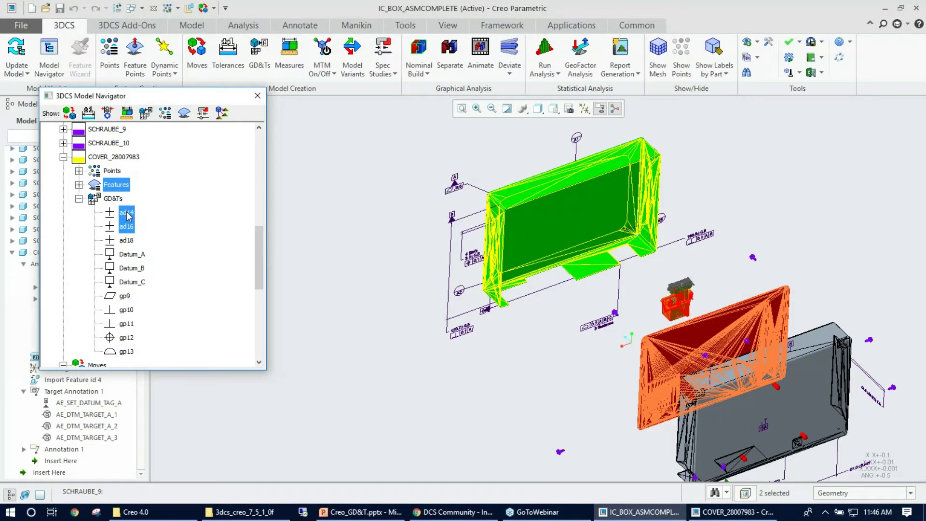
left_click(127, 212)
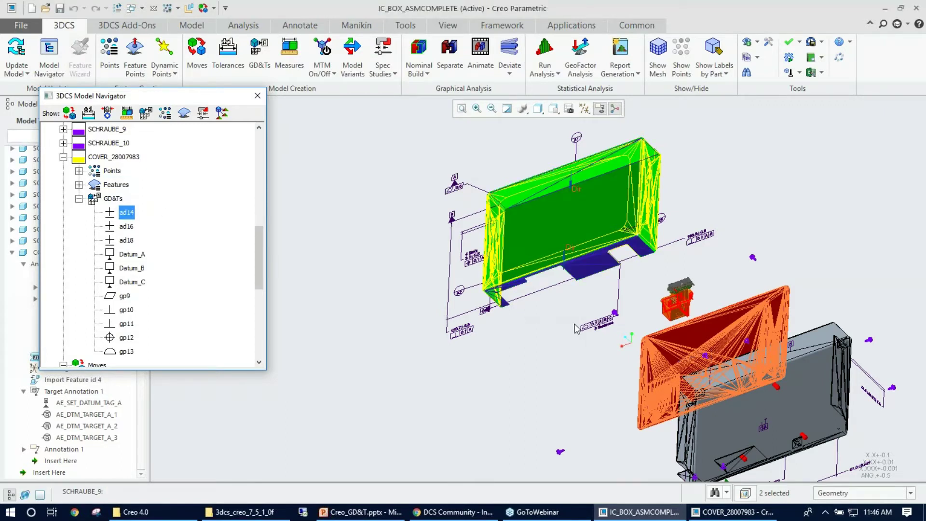
middle_click_drag(482, 270, 543, 329)
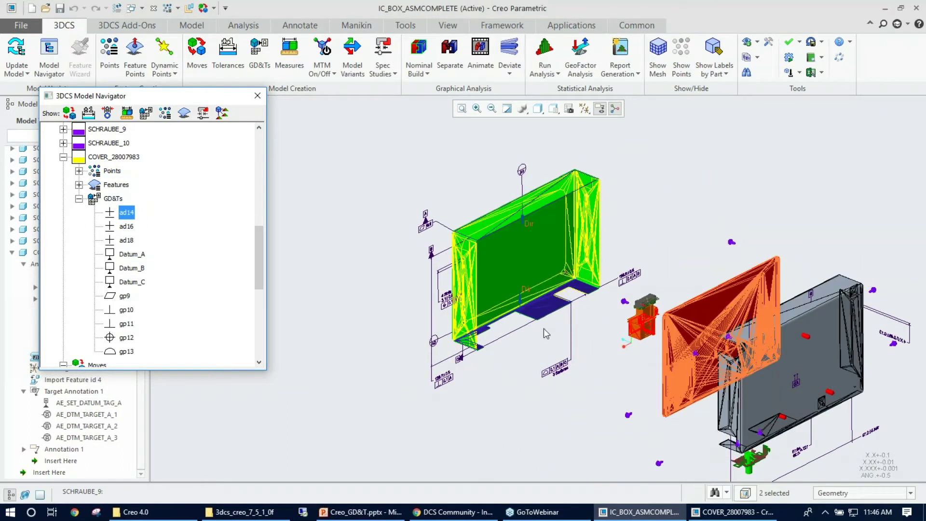
left_click(455, 323, "ctrl")
left_click(138, 255, "ctrl")
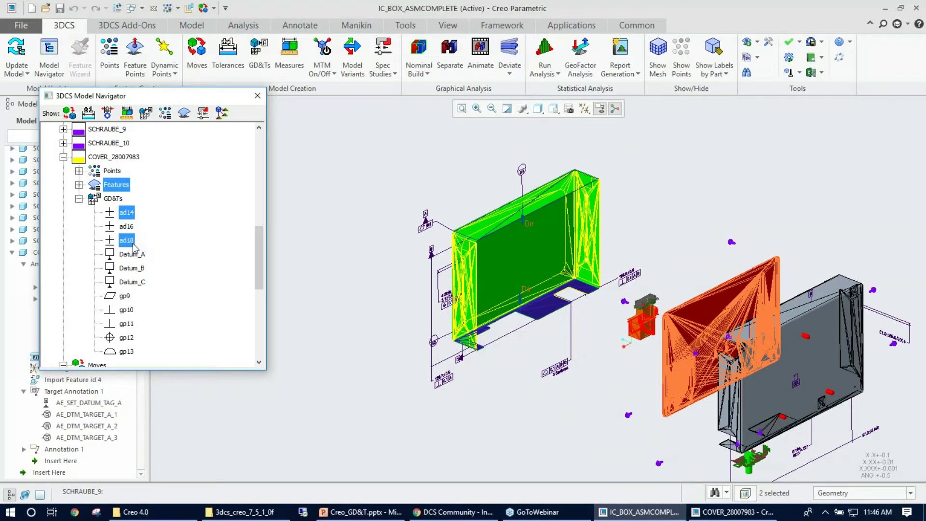
Highlight Datum_A on the cover and examine its surface from several angles.
left_click(141, 254)
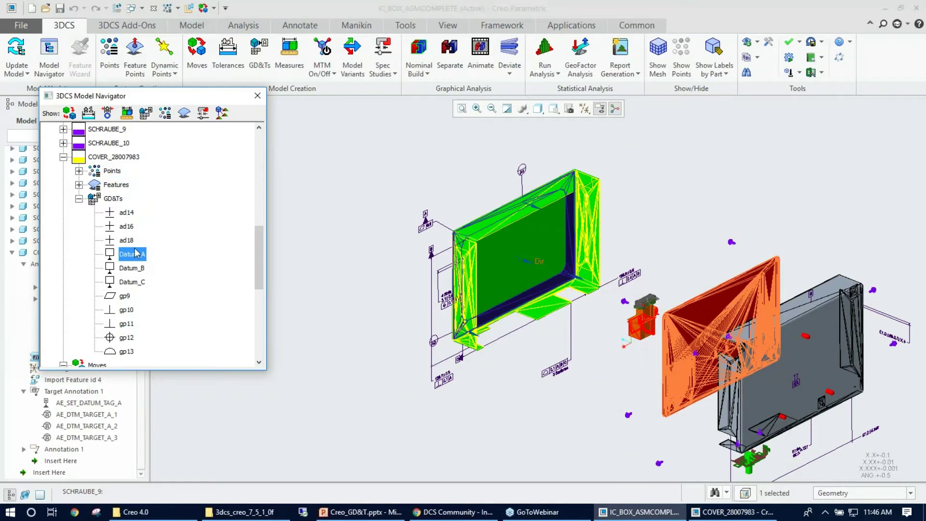
mouse_move(514, 378)
middle_mouse_down()
mouse_move(493, 366)
mouse_move(499, 380)
middle_mouse_up()
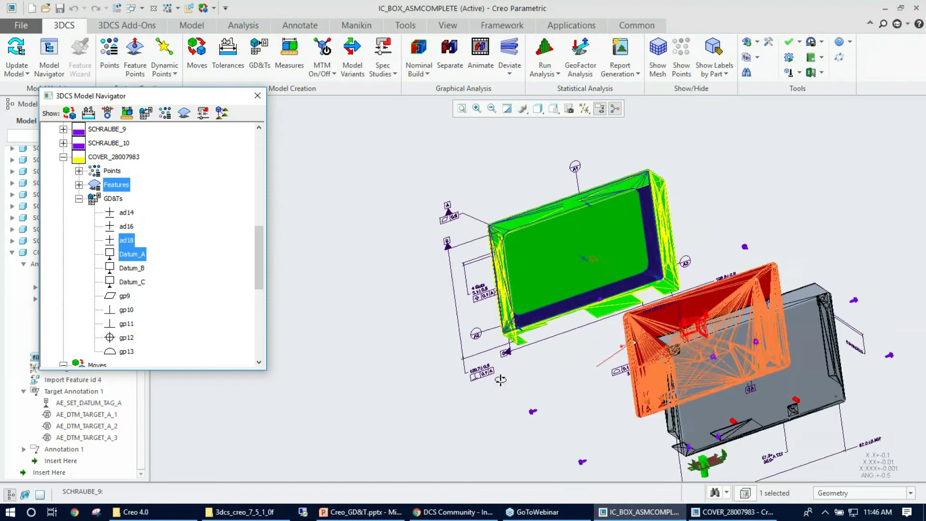
scroll(561, 343, "down", 2)
middle_click_drag(581, 384, 573, 388)
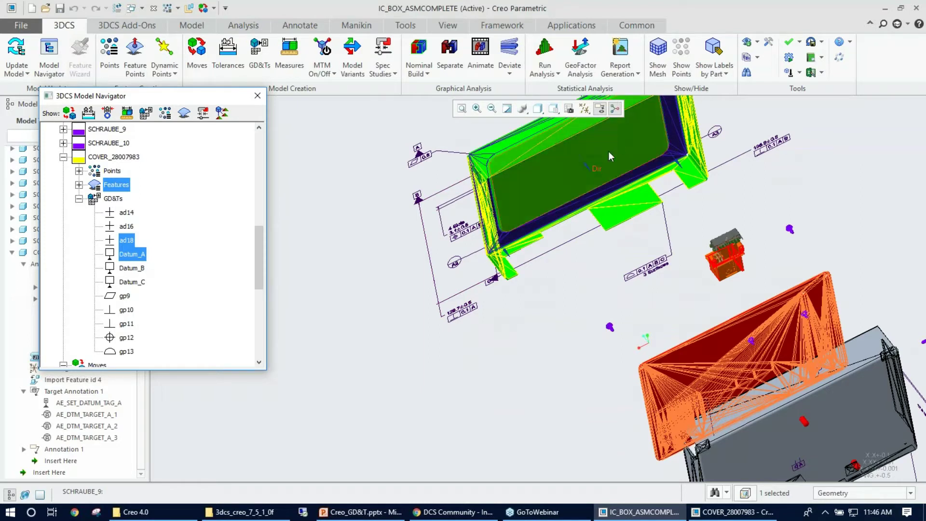
scroll(563, 297, "up", 2)
Turn off the annotation display and show the 3DCS points on the exploded assembly.
left_click(603, 107)
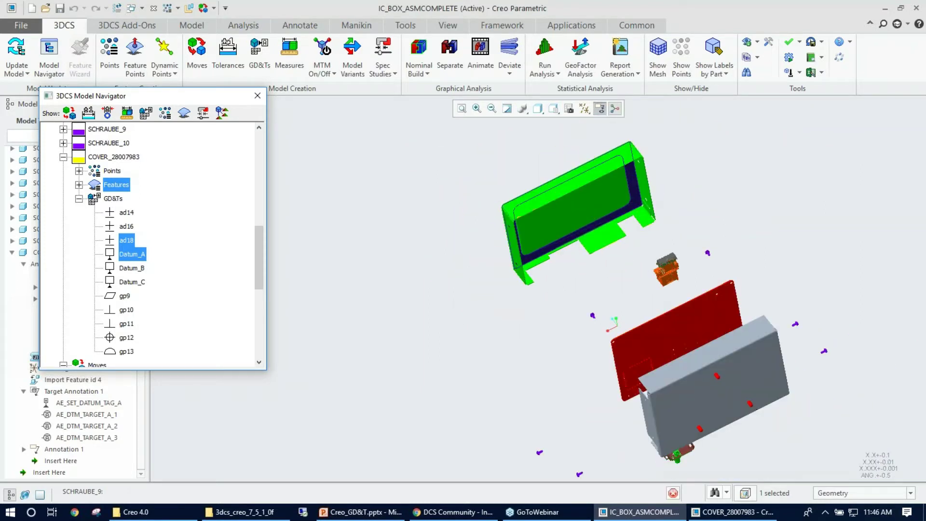
scroll(664, 215, "down", 2)
mouse_move(664, 215)
middle_mouse_down()
mouse_move(649, 264)
mouse_move(670, 231)
middle_mouse_up()
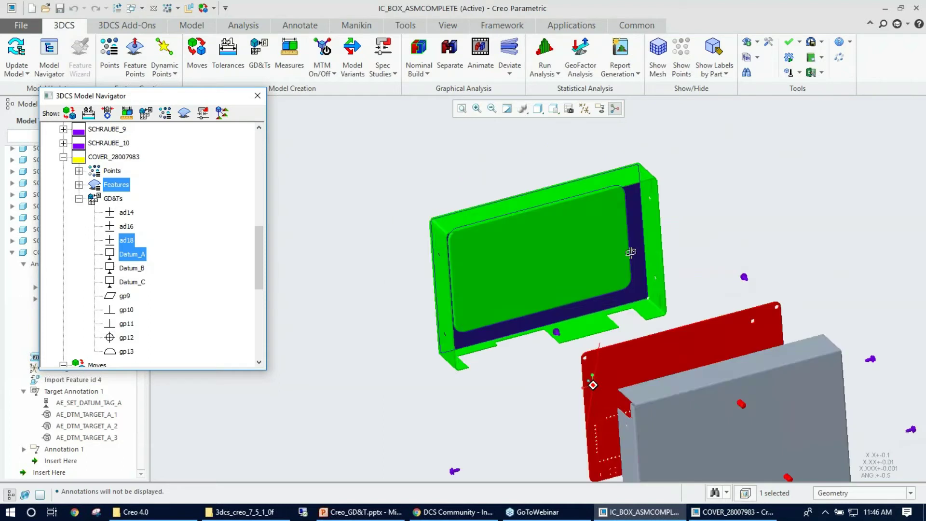
left_click(682, 58)
scroll(666, 266, "up", 2)
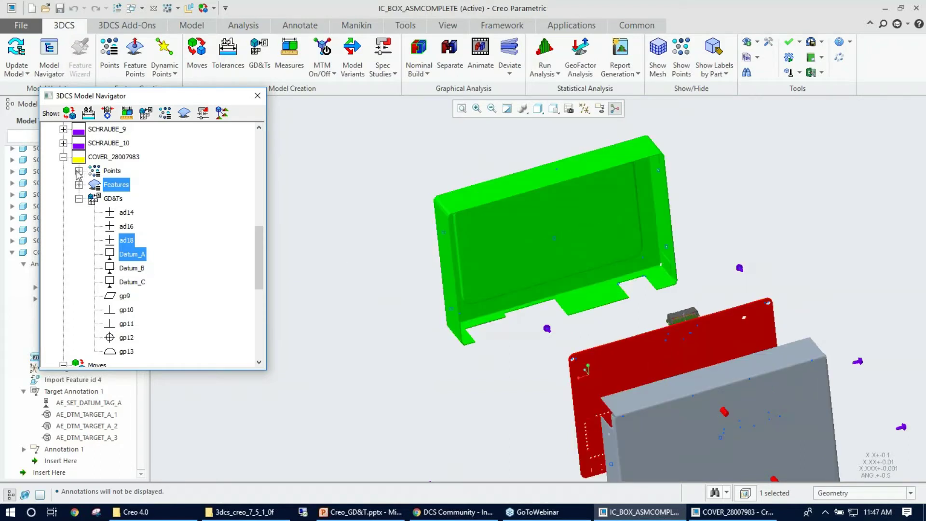
Expand the Points group under COVER_28007983 and locate Pt7 on the cover.
left_click(79, 171)
left_click(125, 267)
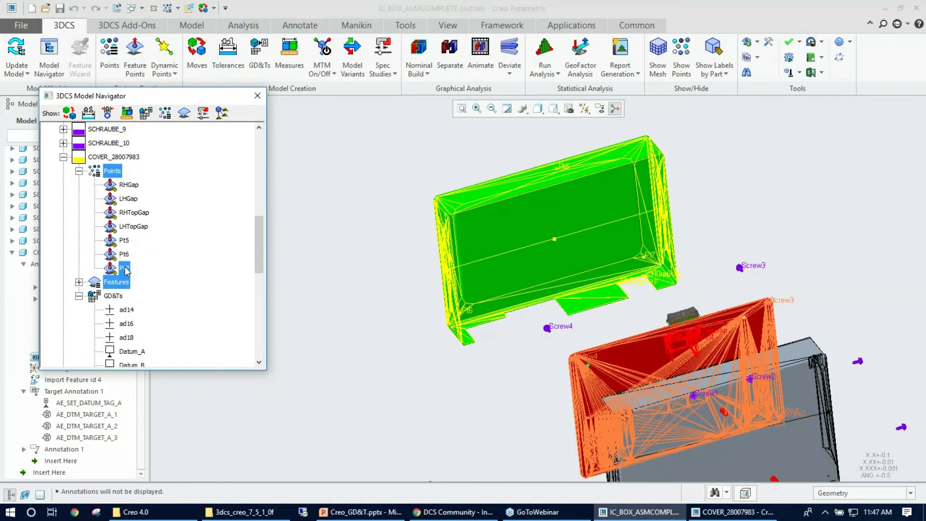
scroll(126, 295, "down", 1)
Open the Datum_A GD&T definition and review the datum target information in its summary, then close the report.
left_click(128, 311)
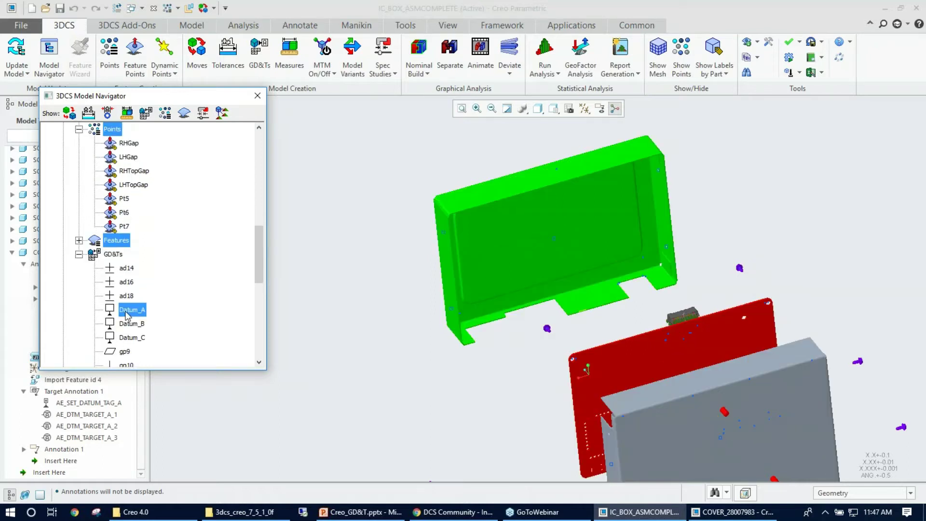
double_click(128, 311)
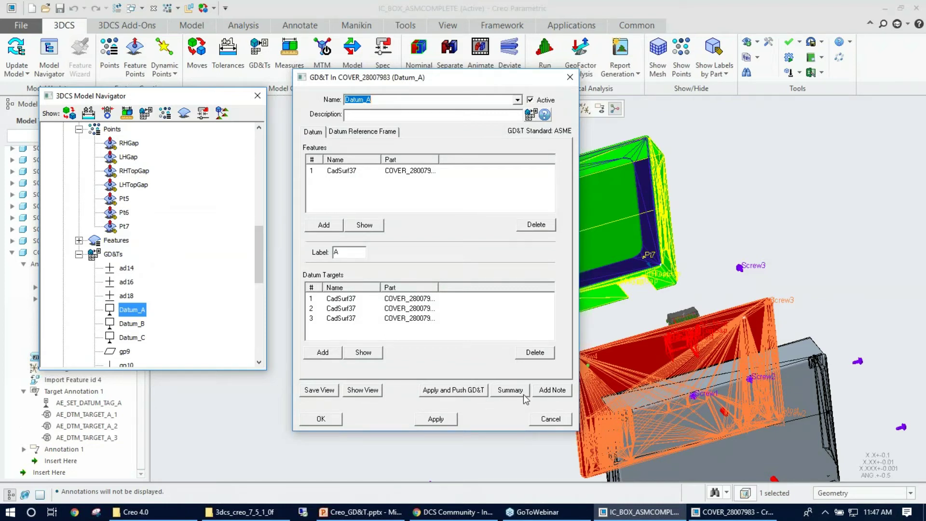
left_click(509, 389)
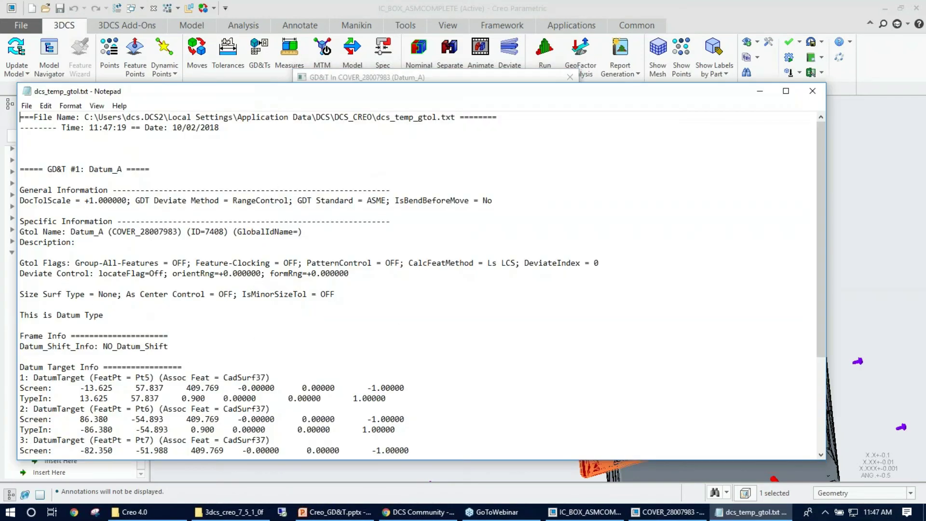
scroll(270, 319, "down", 2)
scroll(270, 319, "down", 2)
left_click_drag(21, 242, 427, 336)
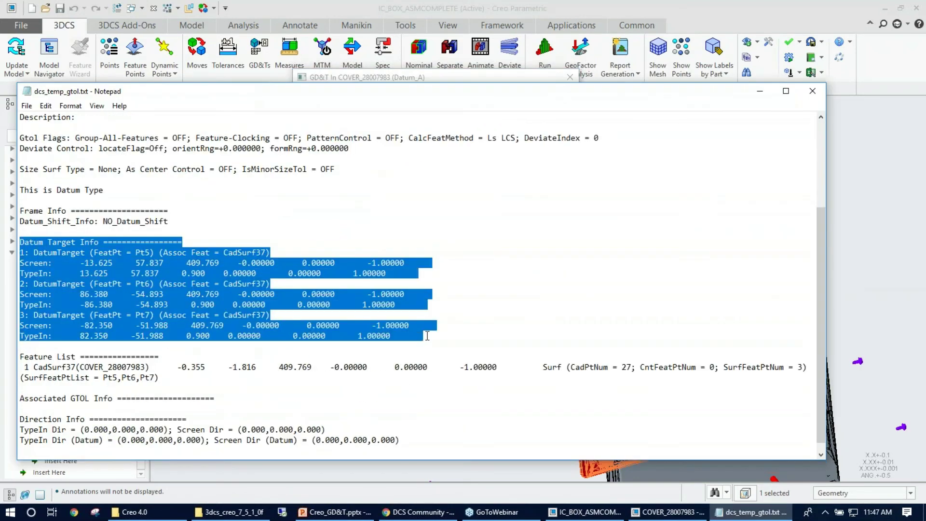
left_click(810, 90)
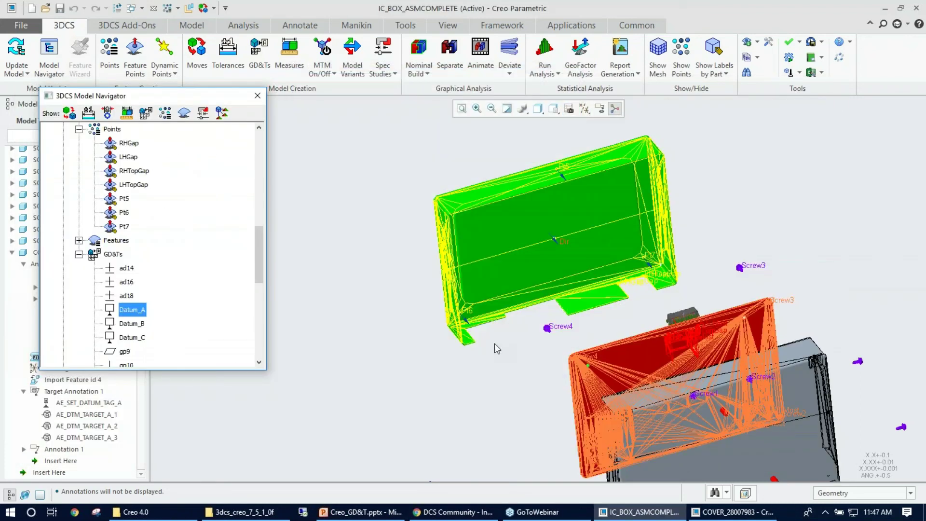